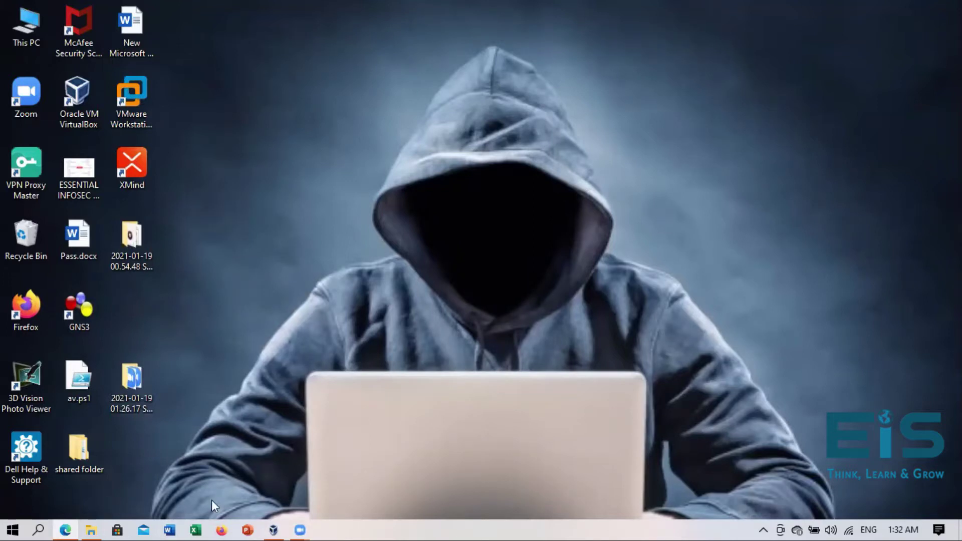
# - Google 'quickstego download' in Edge and scroll the results for a download site
pyautogui.moveTo(65, 530)
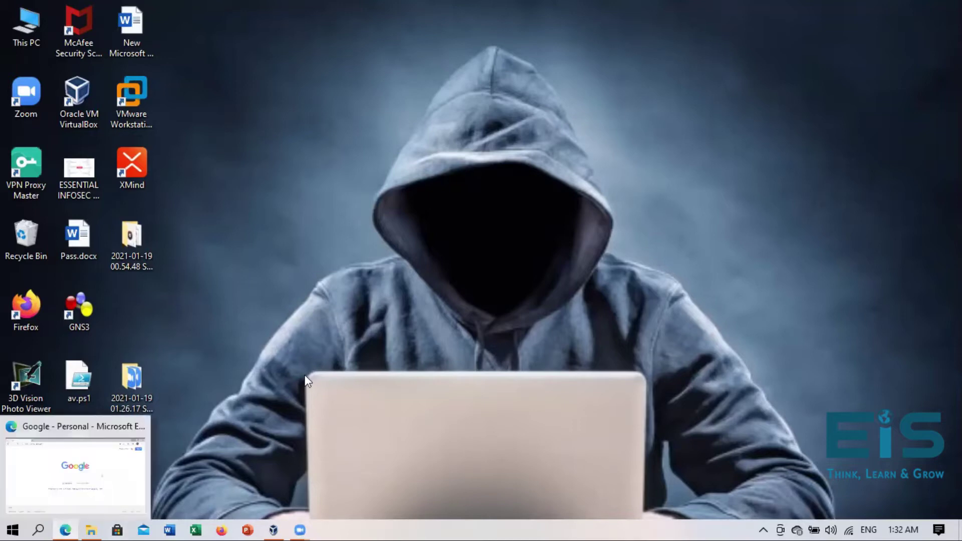
pyautogui.hotkey('alt', 'Tab')
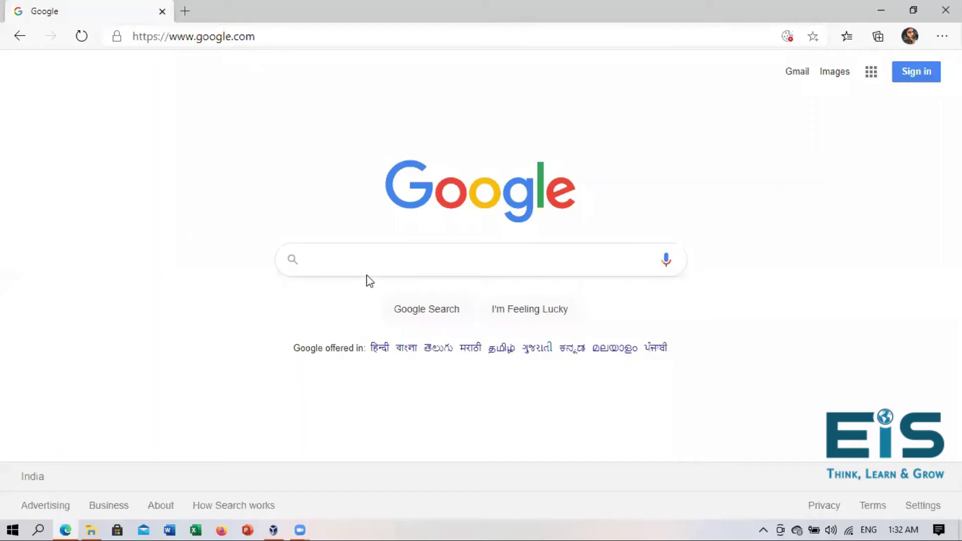
pyautogui.write('qui')
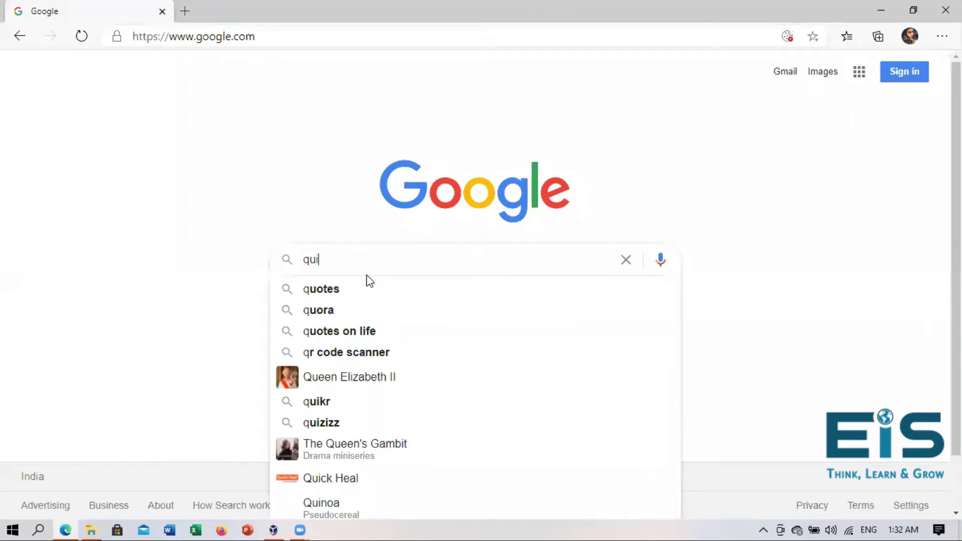
pyautogui.write('ckstego')
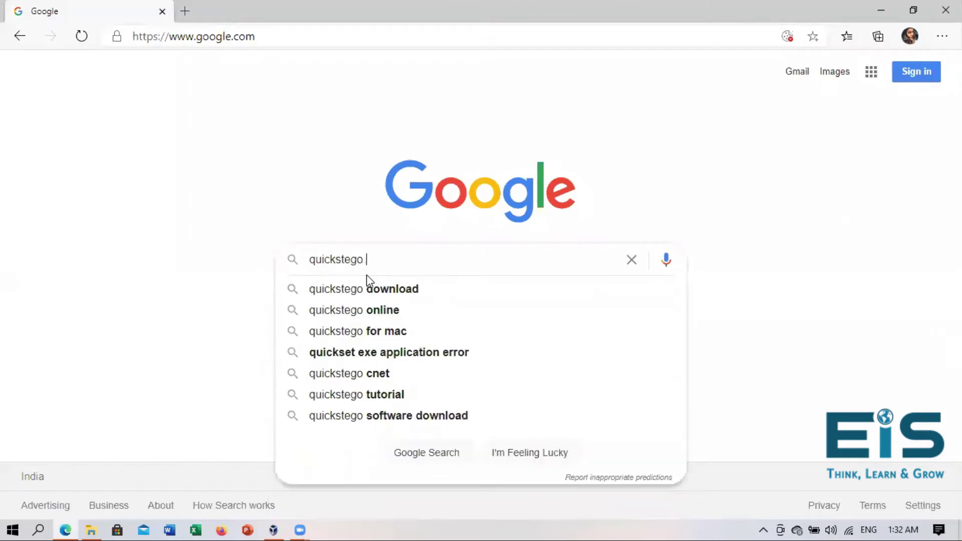
pyautogui.click(368, 281)
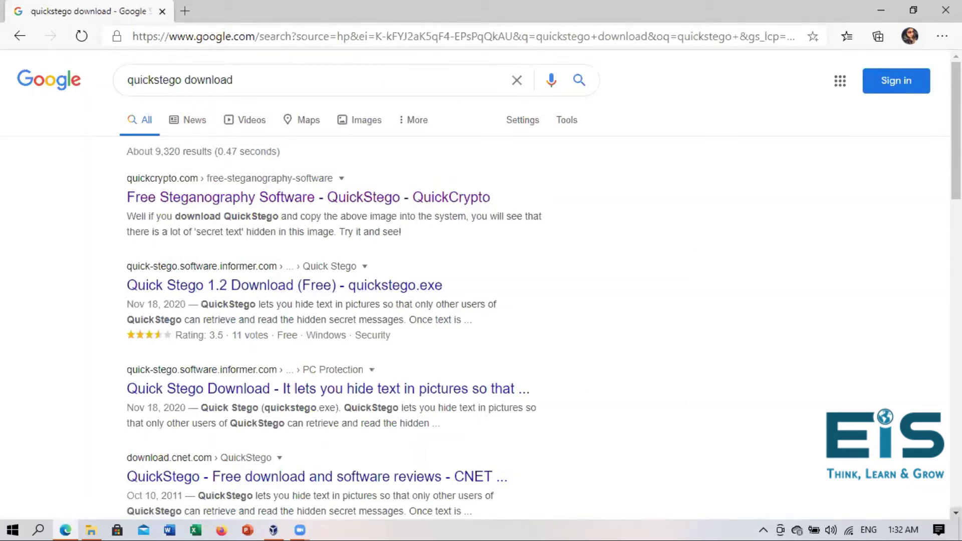
pyautogui.scroll(-2, 481, 285)
pyautogui.scroll(-2, 481, 285)
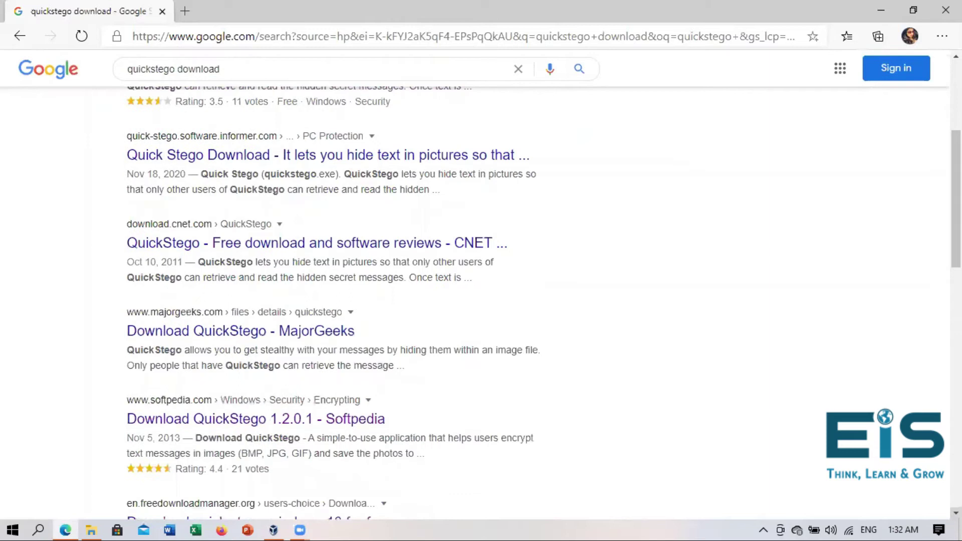
pyautogui.scroll(-2, 466, 495)
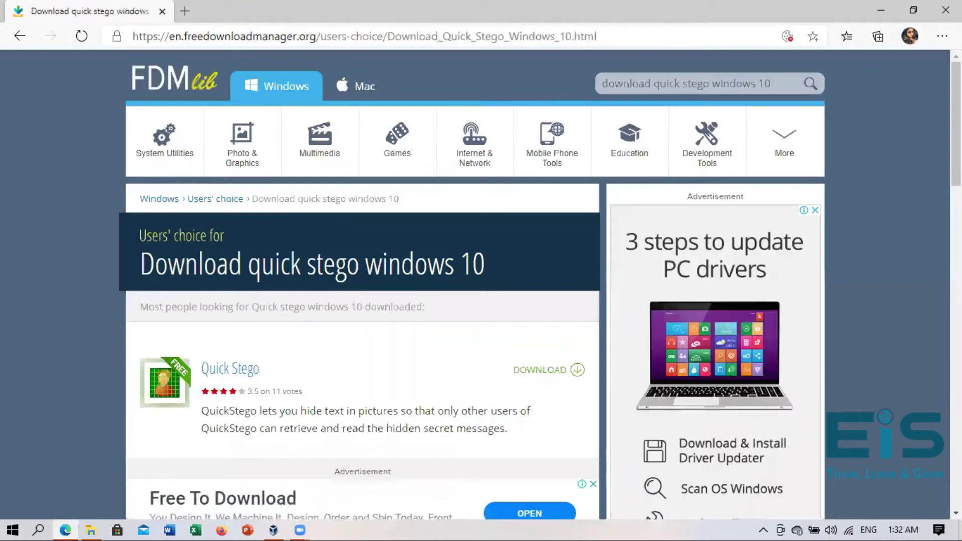
# - Download Quick Stego 1.2.0.1 from FDM Lib and open the resulting QS12Setup.zip
pyautogui.scroll(-3, 475, 281)
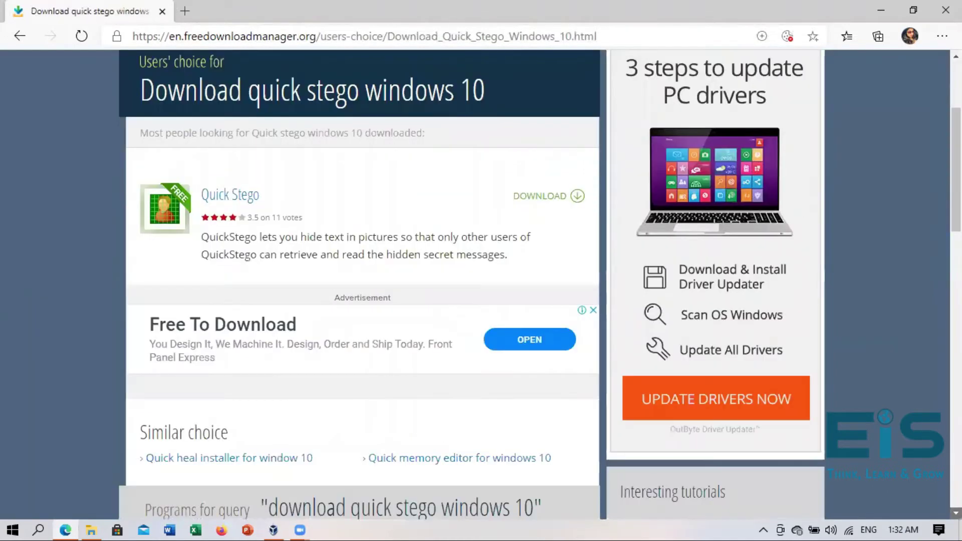
pyautogui.scroll(-1, 494, 165)
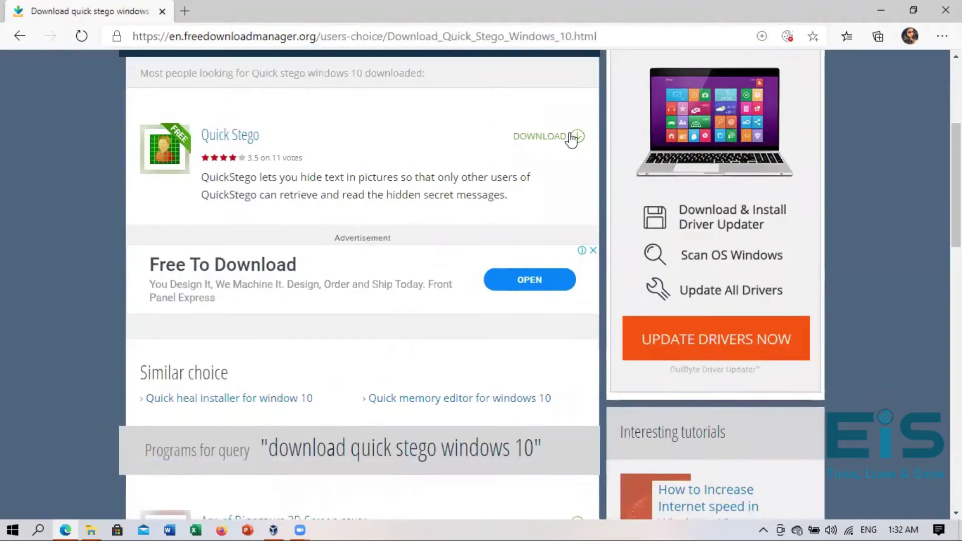
pyautogui.click(572, 138)
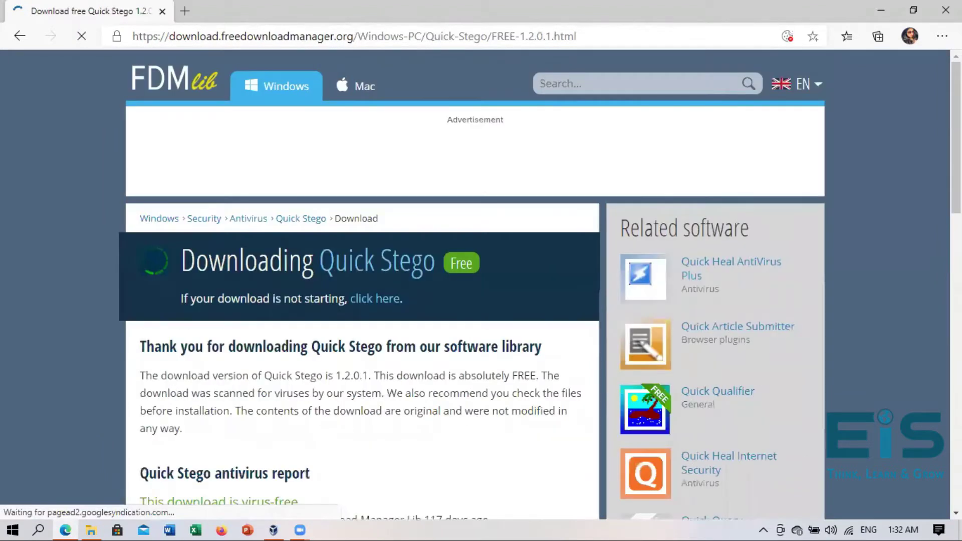
pyautogui.scroll(-2, 180, 473)
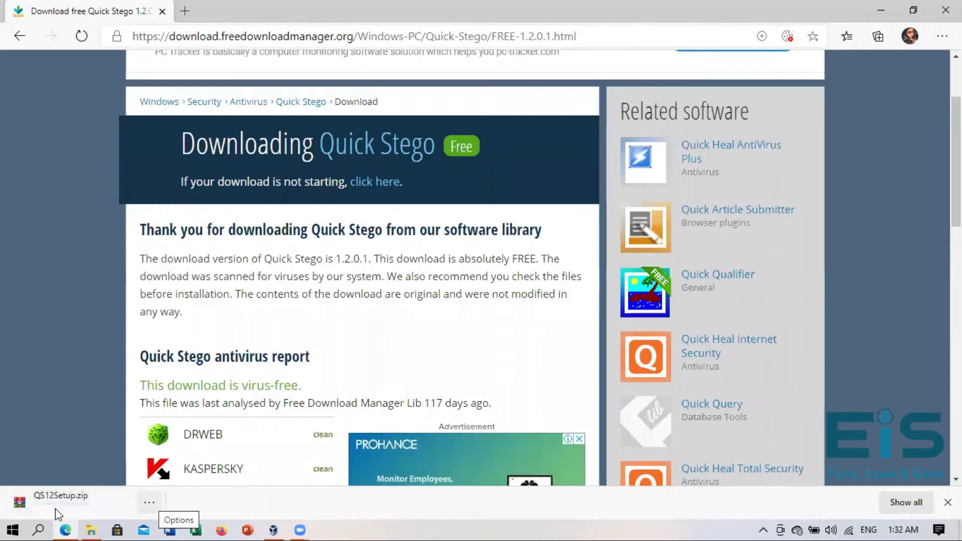
pyautogui.click(66, 508)
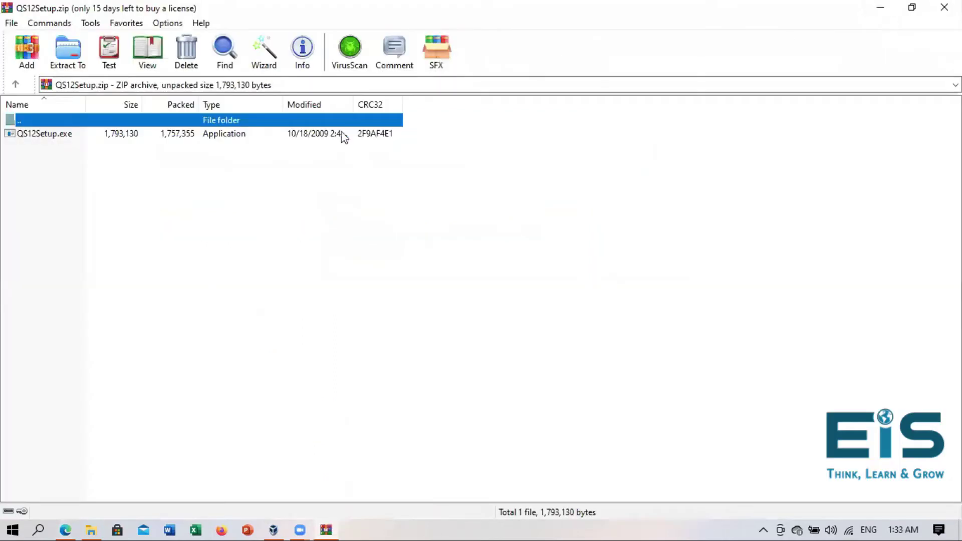
# - Run QS12Setup.exe from inside the QS12Setup.zip archive
pyautogui.doubleClick(343, 135)
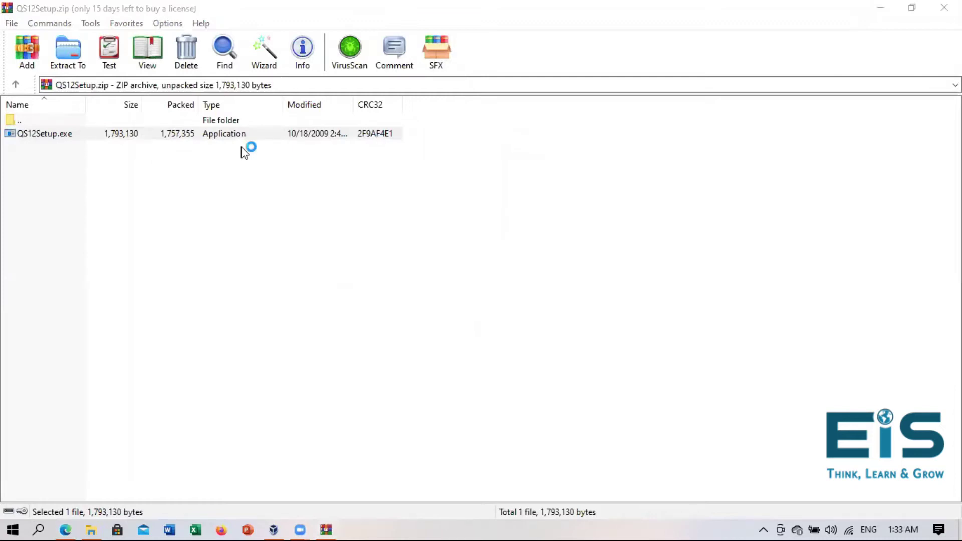
# - Install Quick Stego 1.2, accepting the licence, default location and desktop icon
pyautogui.click(880, 11)
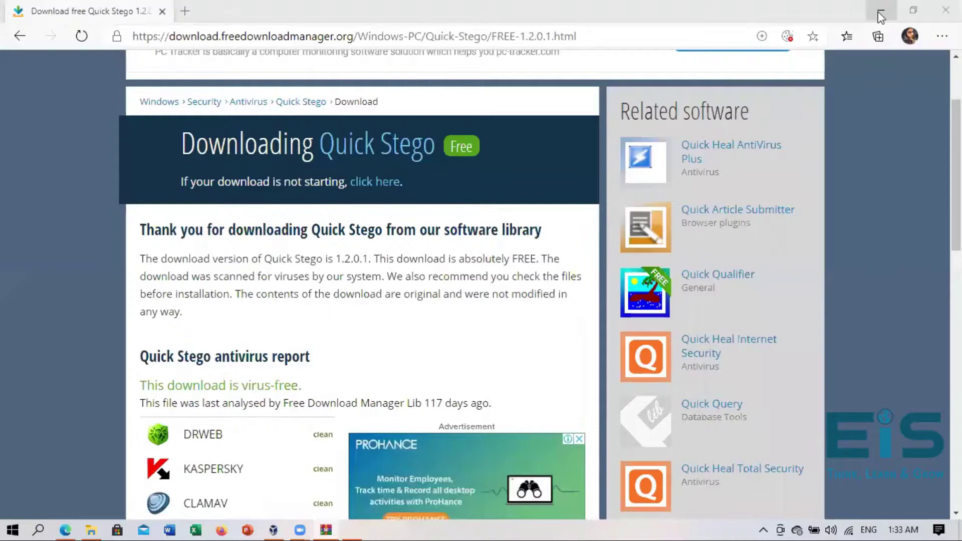
pyautogui.click(885, 8)
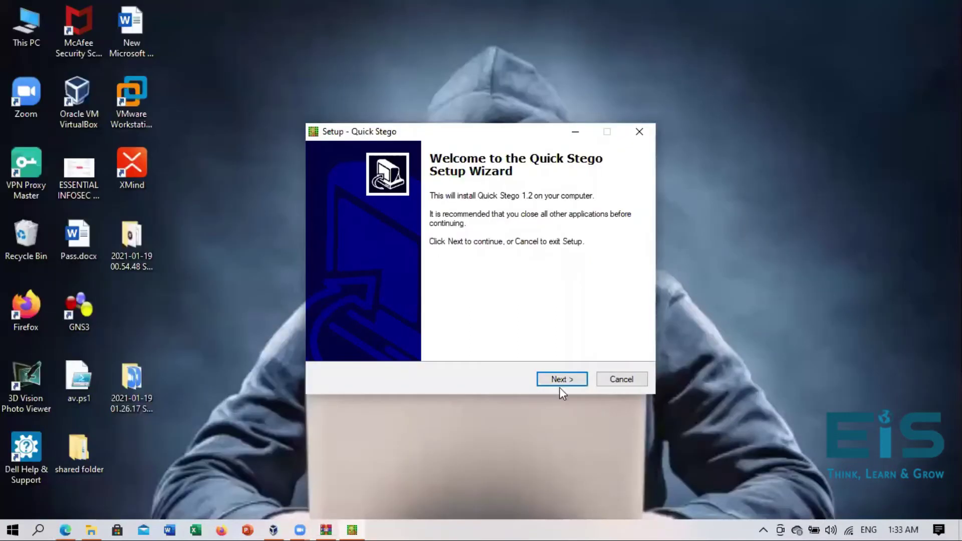
pyautogui.click(559, 384)
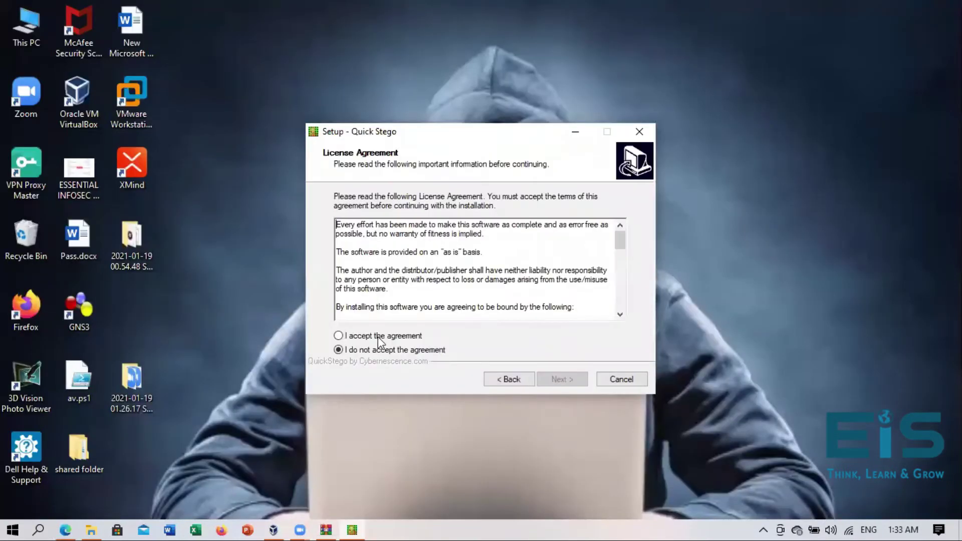
pyautogui.click(381, 341)
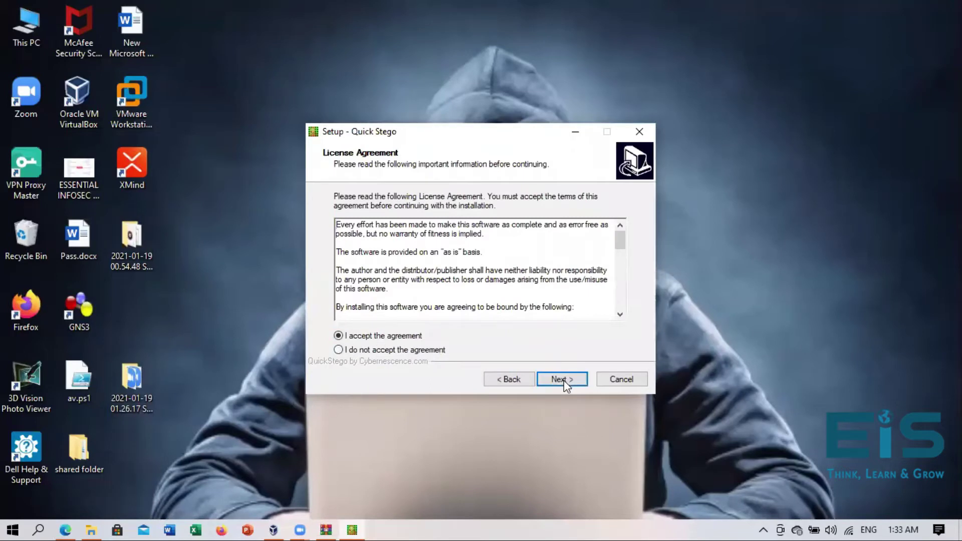
pyautogui.click(564, 380)
pyautogui.click(564, 380)
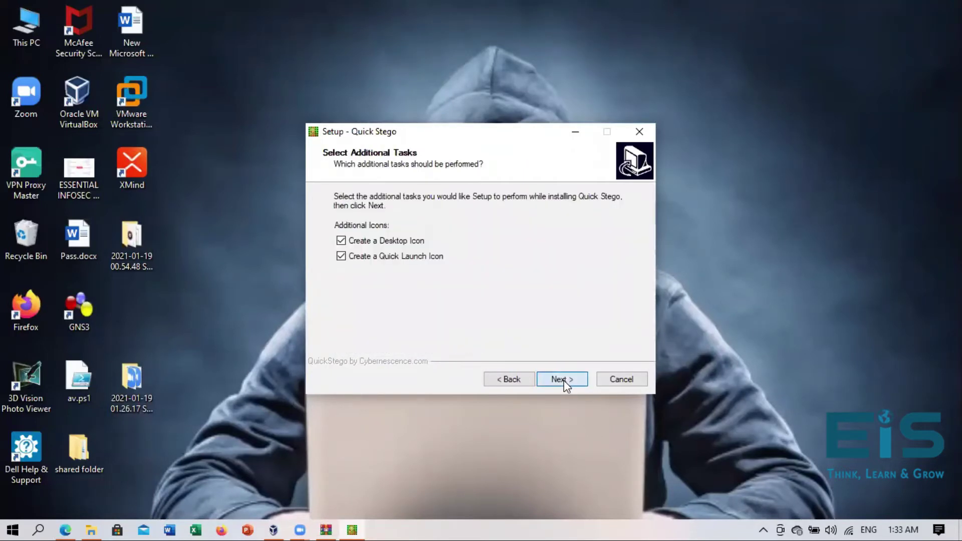
pyautogui.click(564, 380)
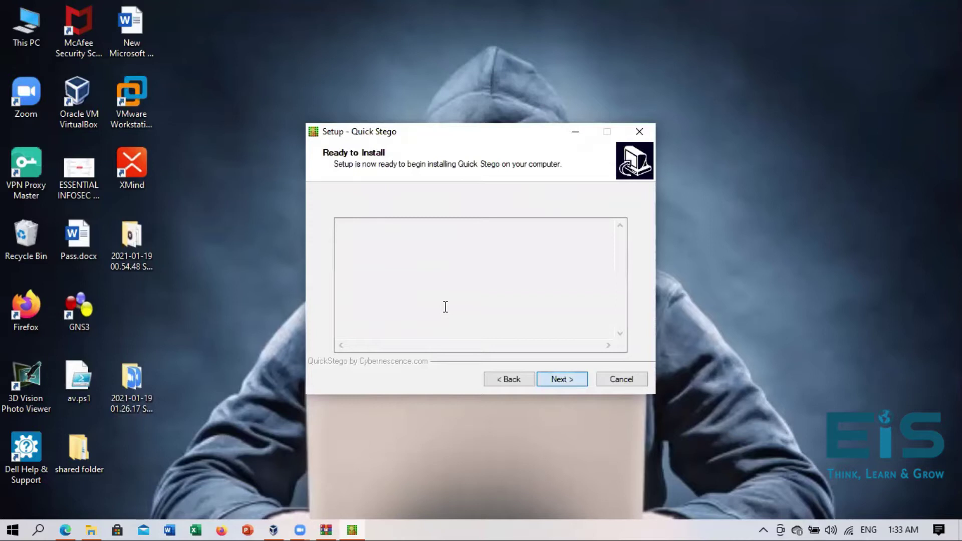
pyautogui.click(562, 380)
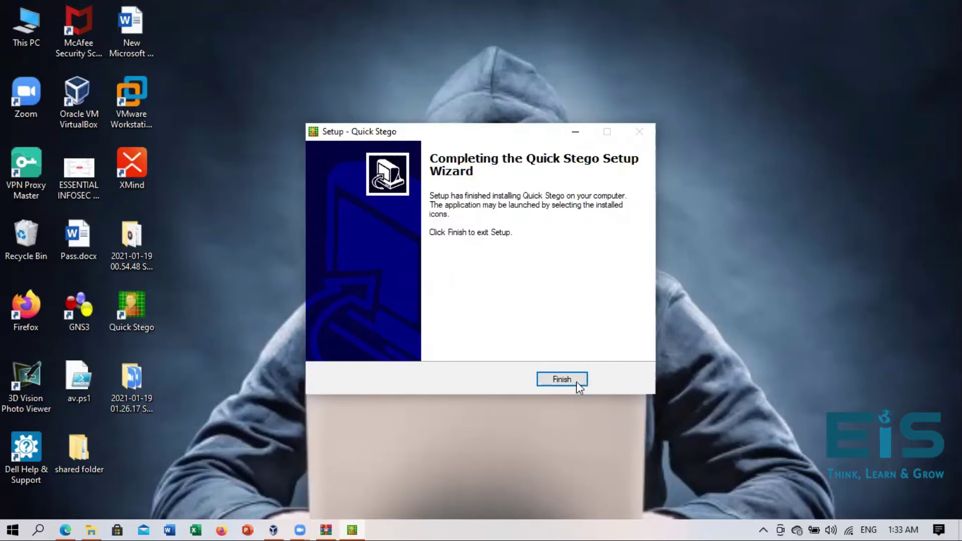
pyautogui.click(576, 383)
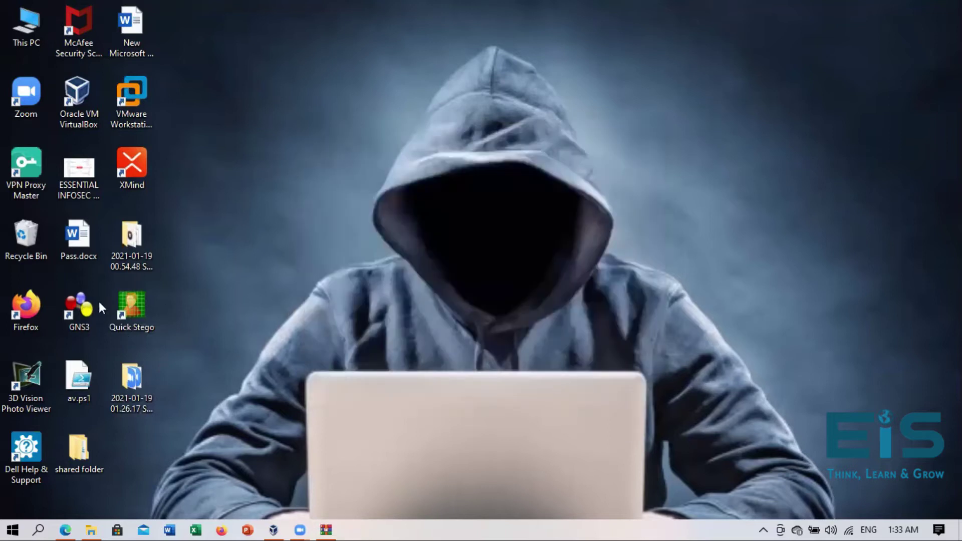
# - Launch Quick Stego from its desktop shortcut
pyautogui.doubleClick(137, 314)
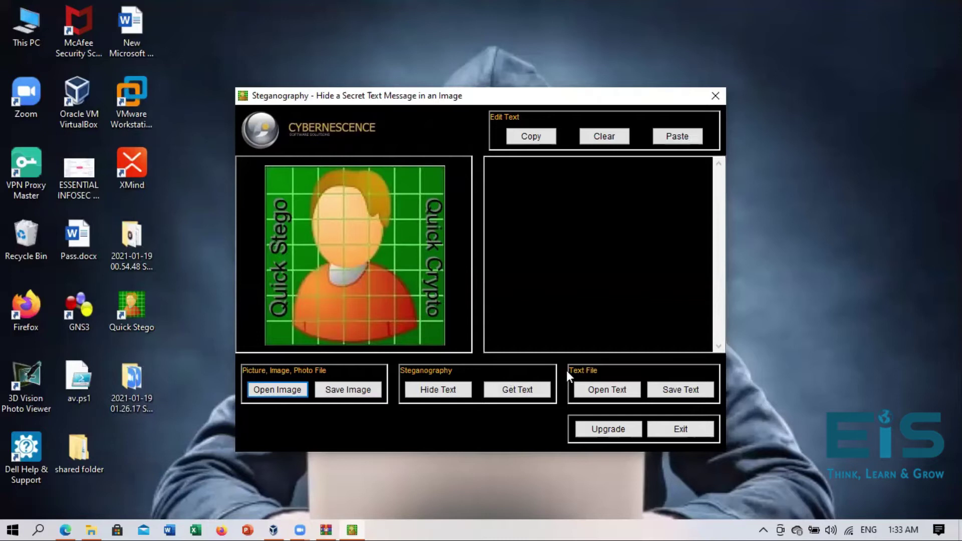
# - Create a new text document on the desktop and name it 'to hide'
pyautogui.click(800, 133)
pyautogui.rightClick(797, 128)
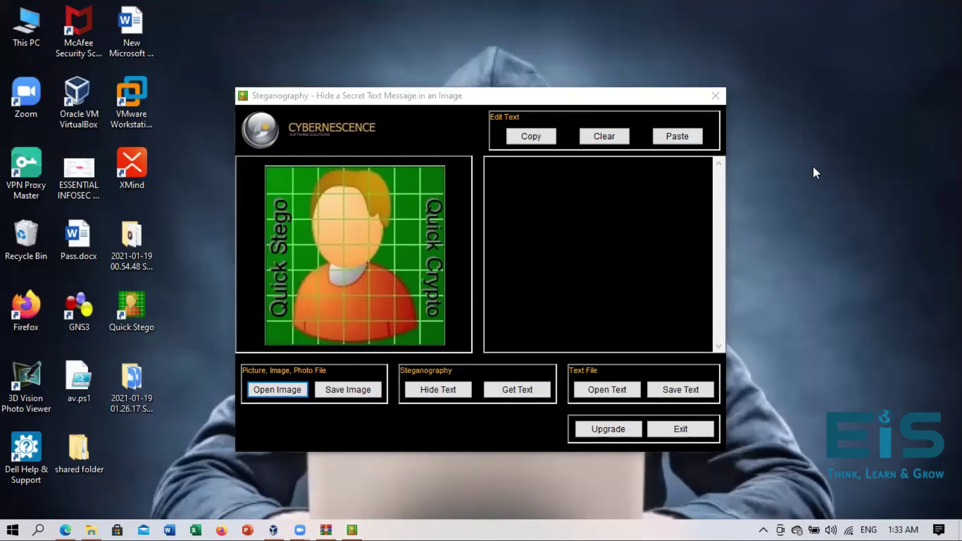
pyautogui.moveTo(838, 298)
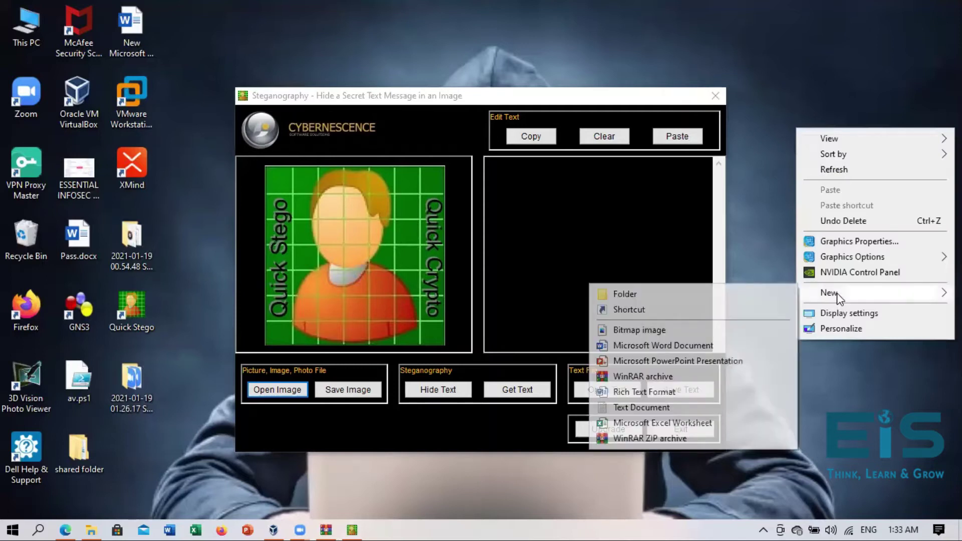
pyautogui.click(650, 407)
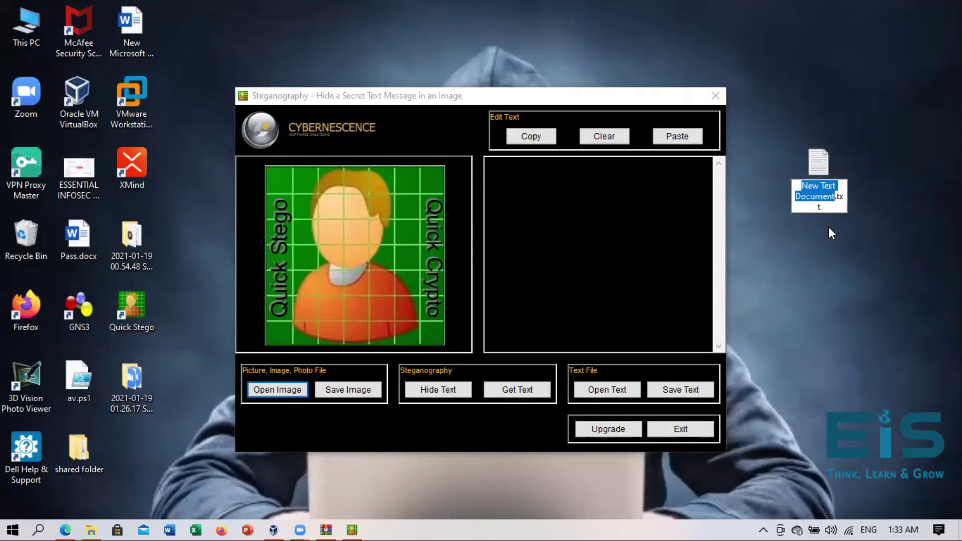
pyautogui.write('to h')
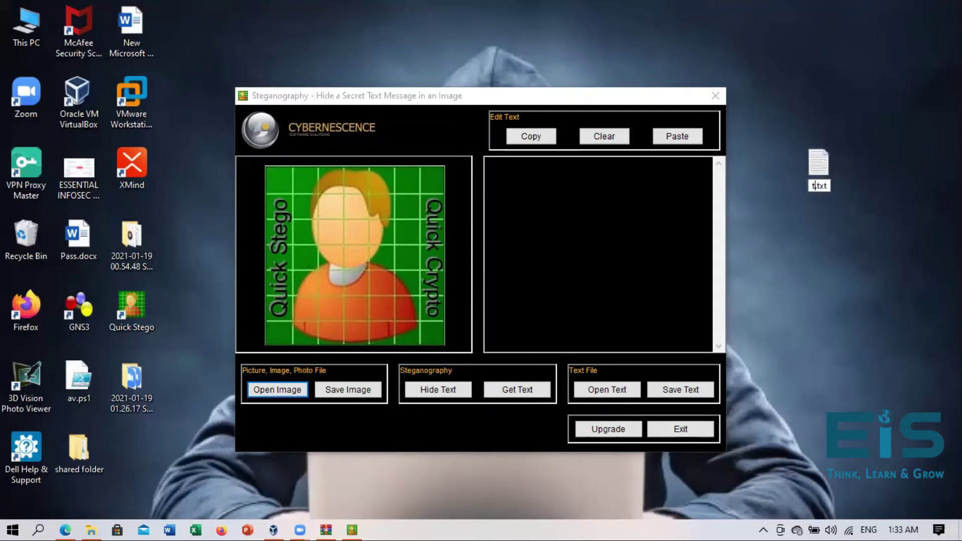
pyautogui.write('ide')
# - Confirm the name to hide.txt, write a one-line sample password message, and save it
pyautogui.press('Return')
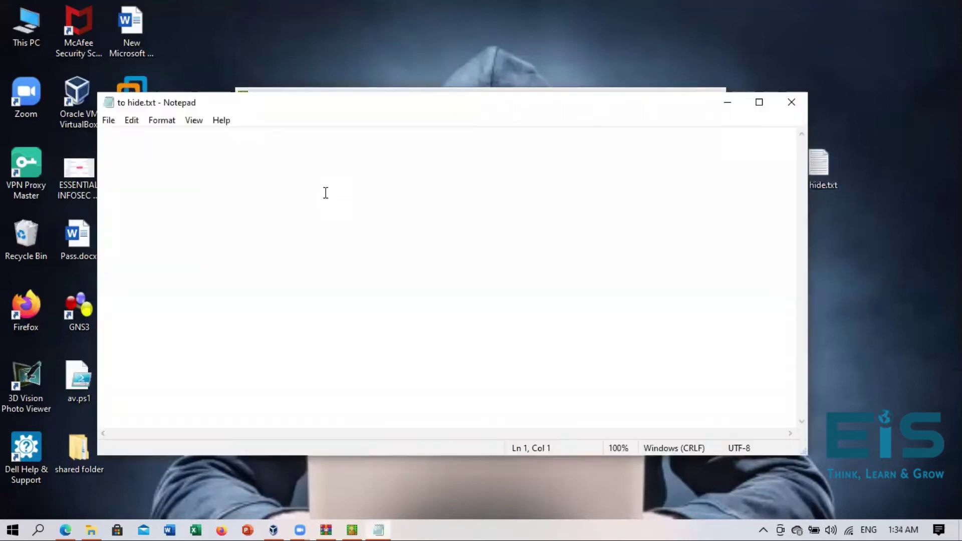
pyautogui.write('here')
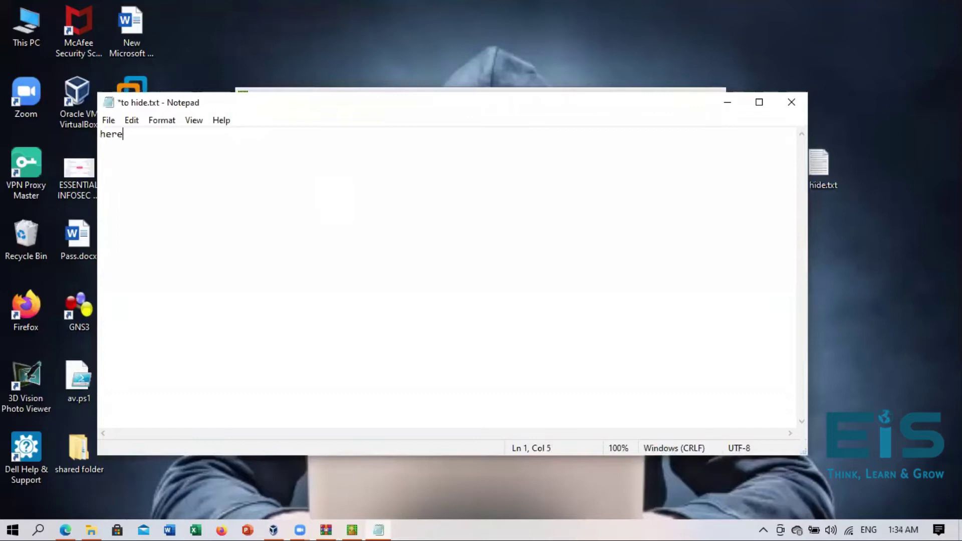
pyautogui.write(' is my password 123')
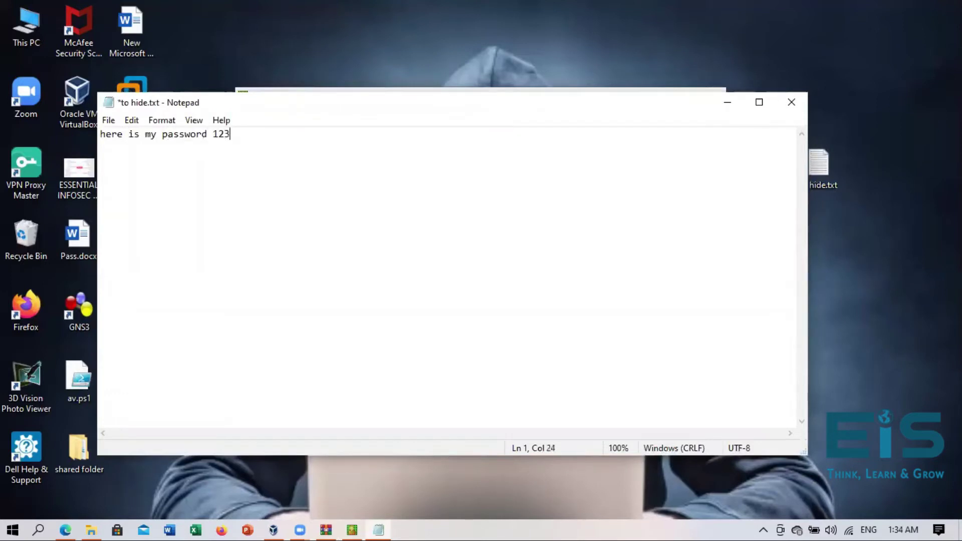
pyautogui.write('45')
pyautogui.click(792, 104)
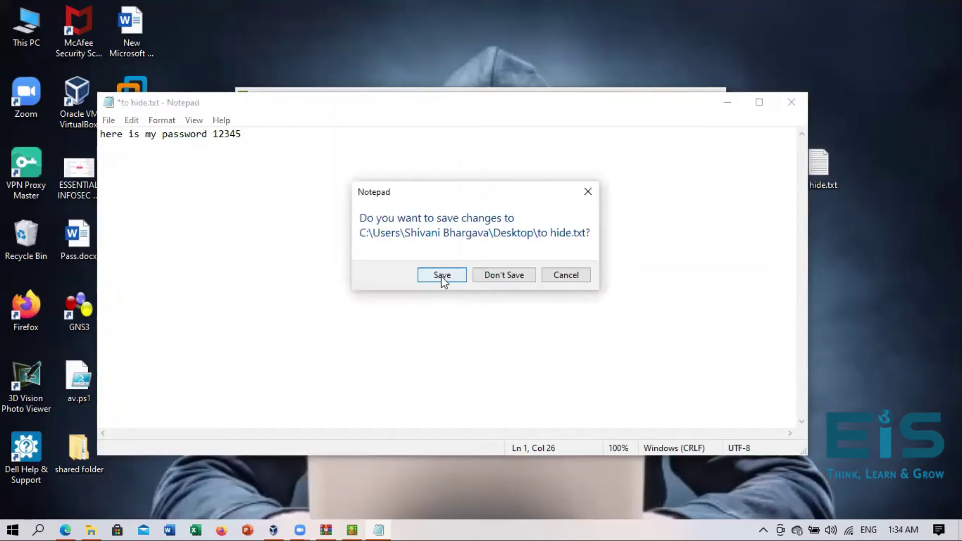
pyautogui.click(442, 275)
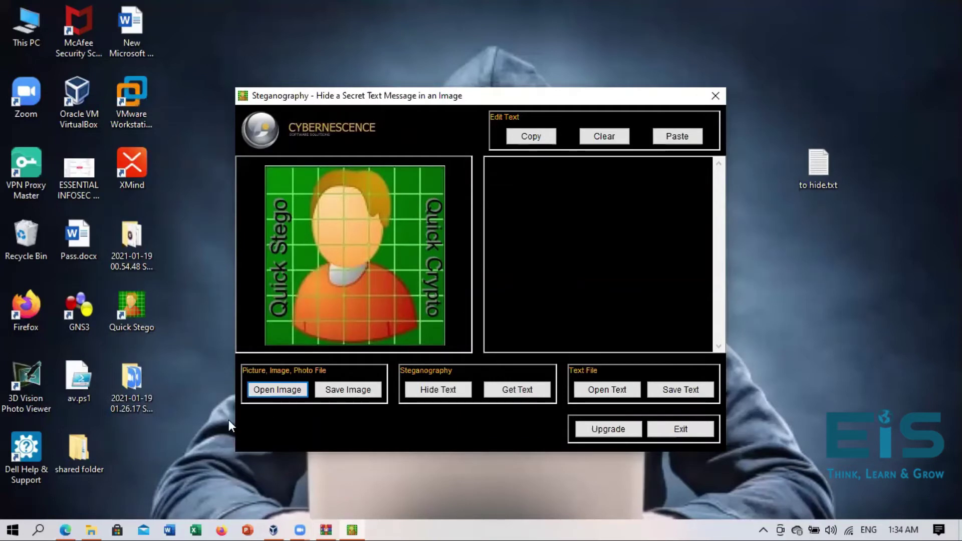
# - Search 'nature picture' and save the waterfall image to the desktop as download.jpg
pyautogui.click(67, 527)
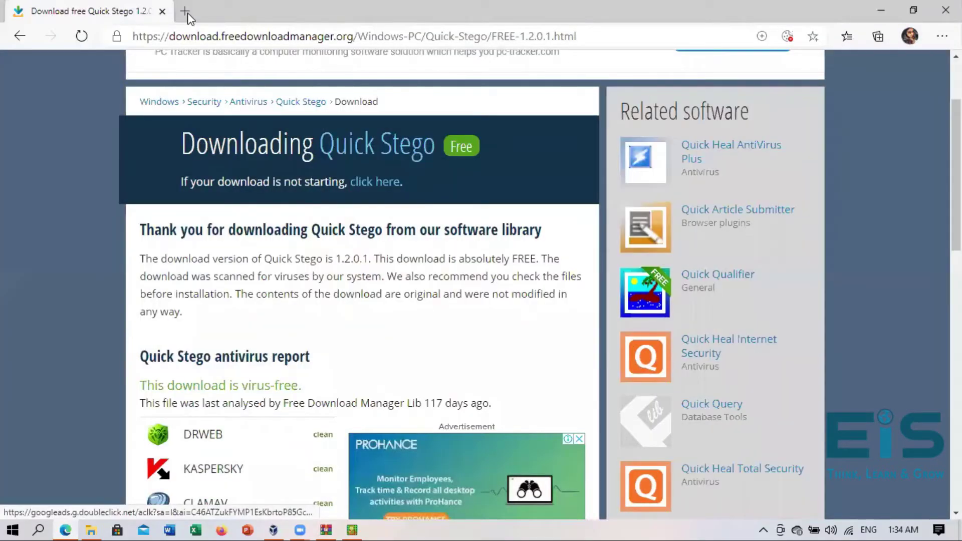
pyautogui.click(185, 12)
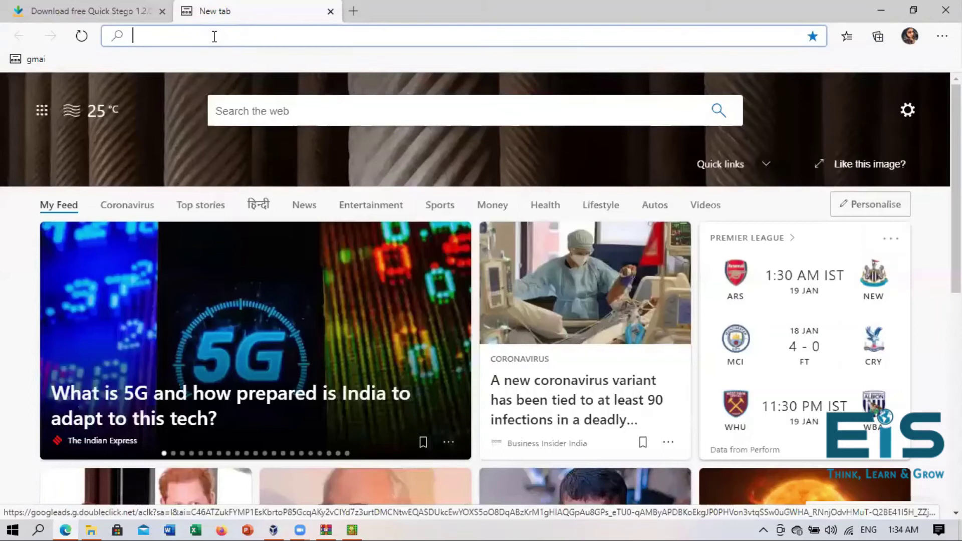
pyautogui.write('nature ')
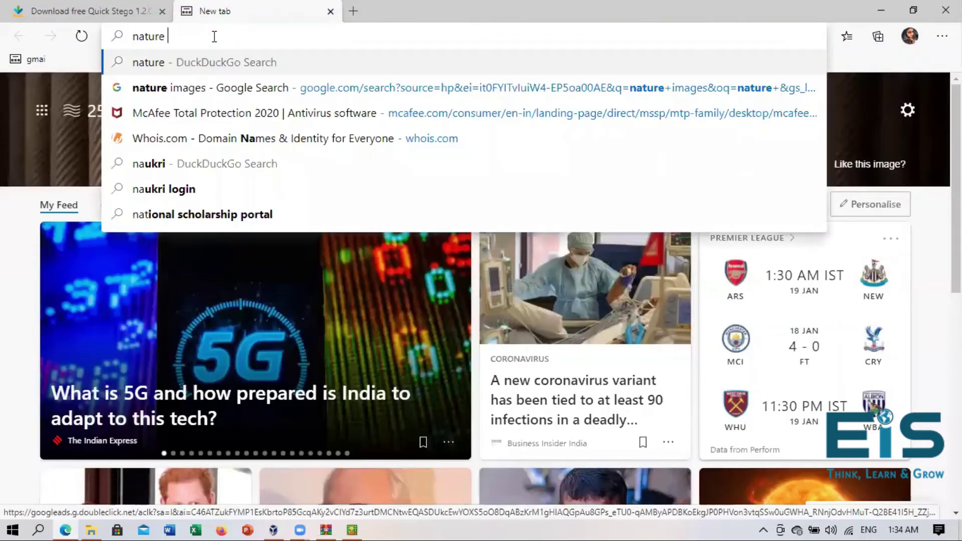
pyautogui.write('picture&ia=web')
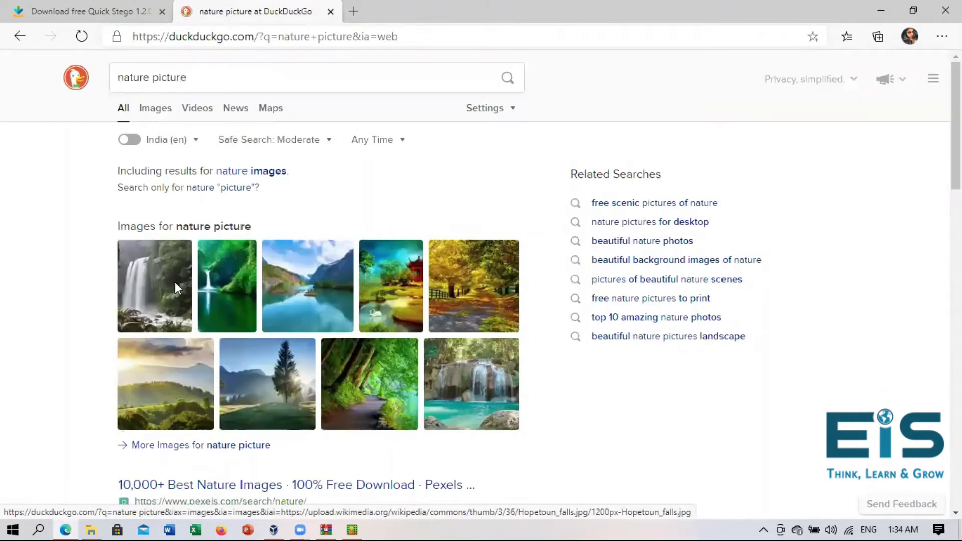
pyautogui.click(176, 283)
pyautogui.rightClick(293, 350)
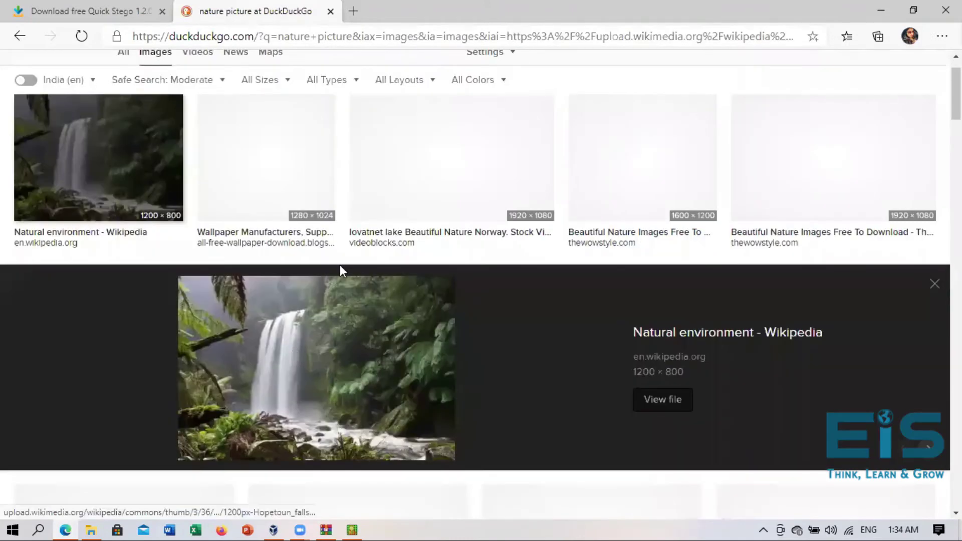
pyautogui.click(347, 205)
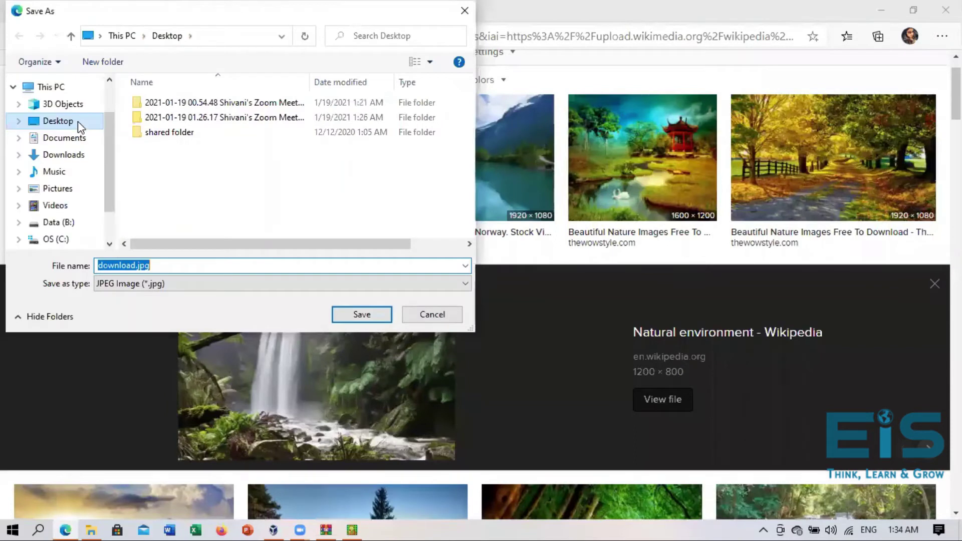
pyautogui.press('Tab')
pyautogui.click(362, 314)
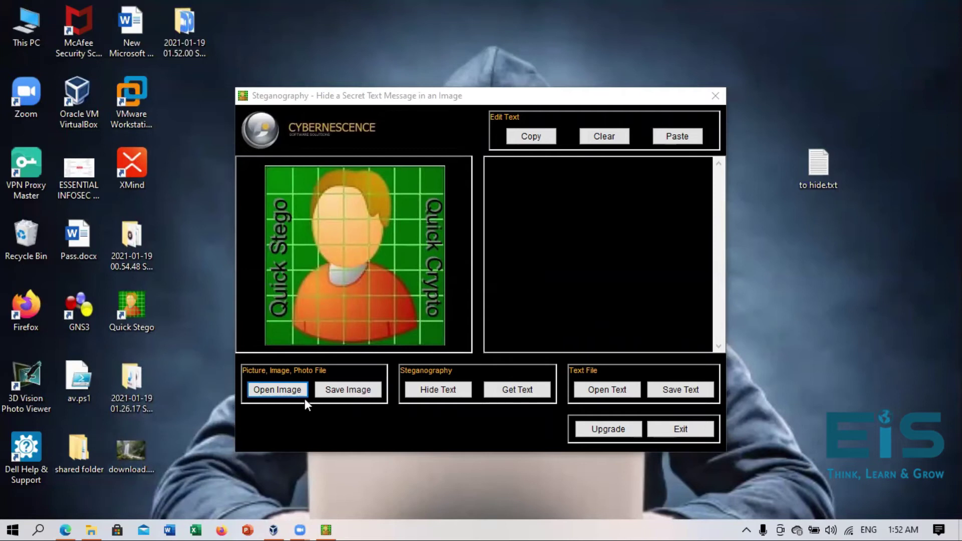
# - Load download.jpg from the Desktop into QuickStego as the cover image
pyautogui.click(286, 392)
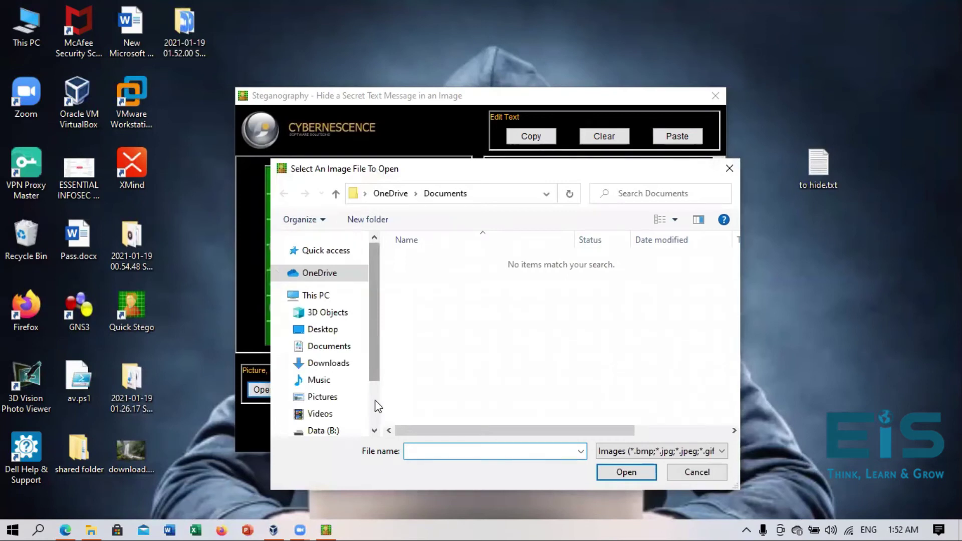
pyautogui.scroll(-2, 374, 400)
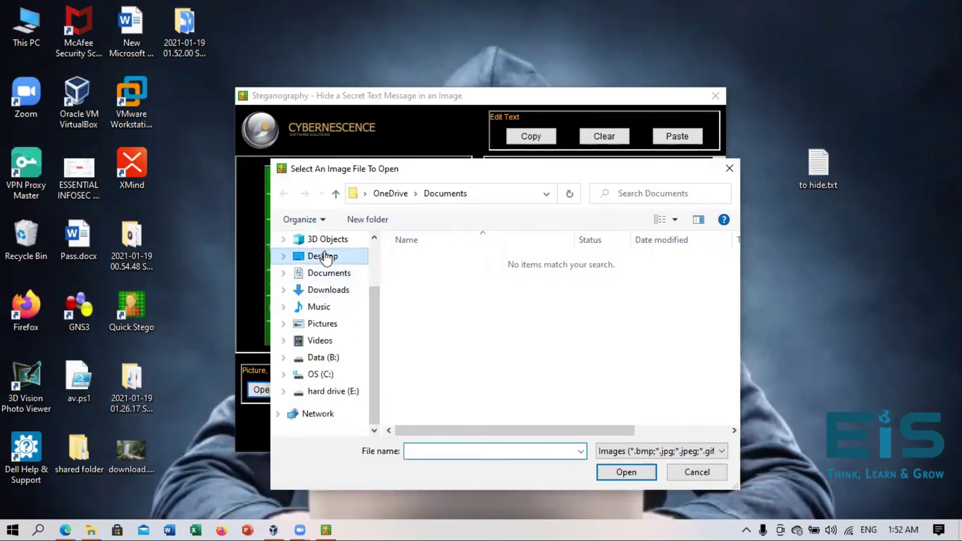
pyautogui.click(326, 256)
pyautogui.click(464, 323)
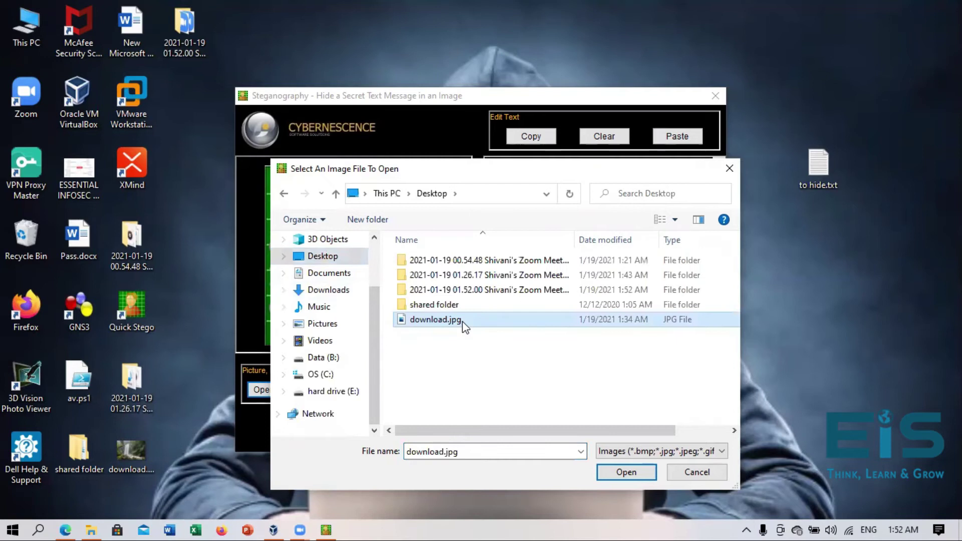
pyautogui.click(616, 472)
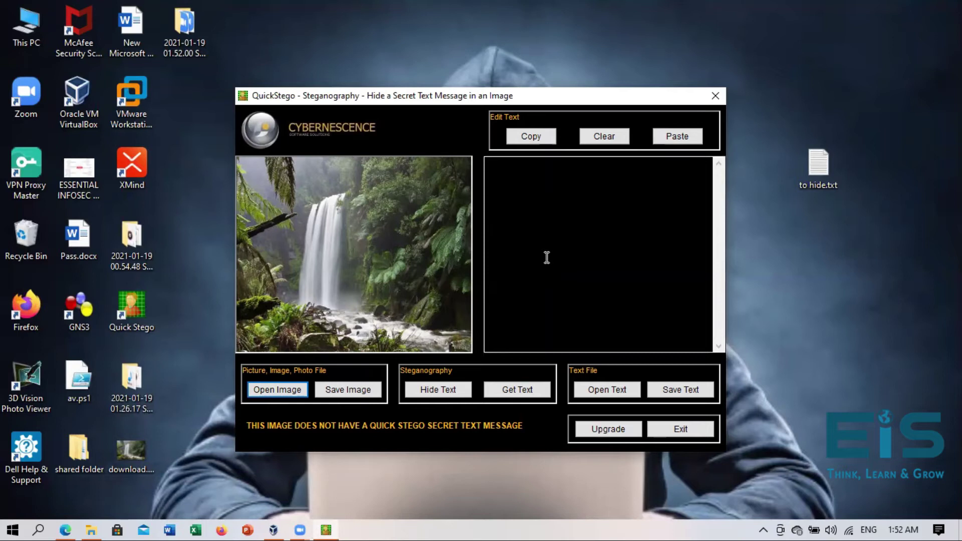
# - Load the message from the Desktop's to hide.txt into QuickStego's text pane
pyautogui.click(823, 173)
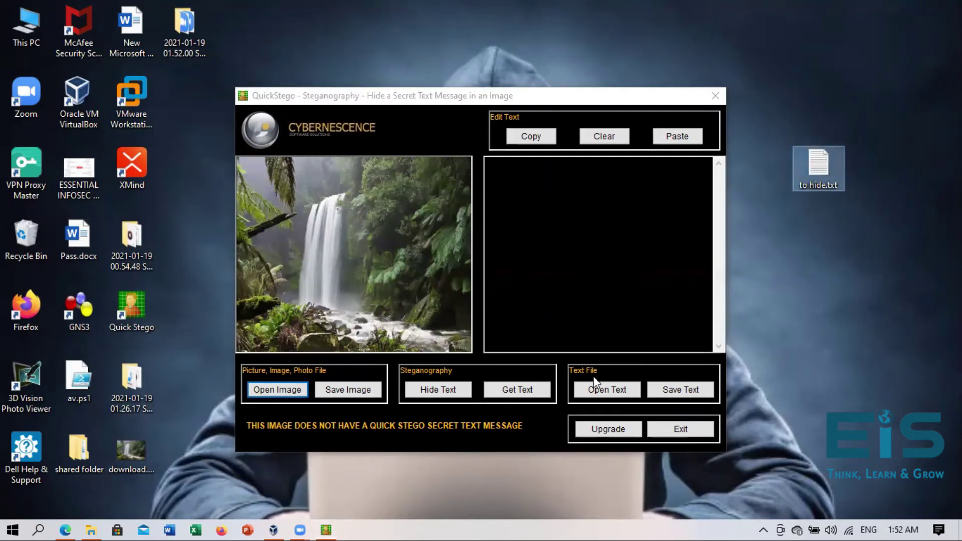
pyautogui.click(601, 392)
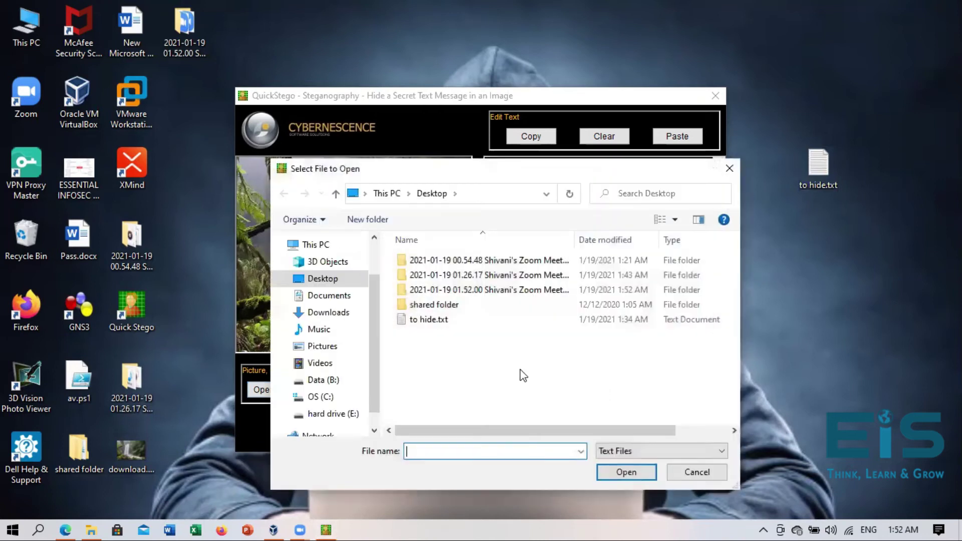
pyautogui.click(438, 320)
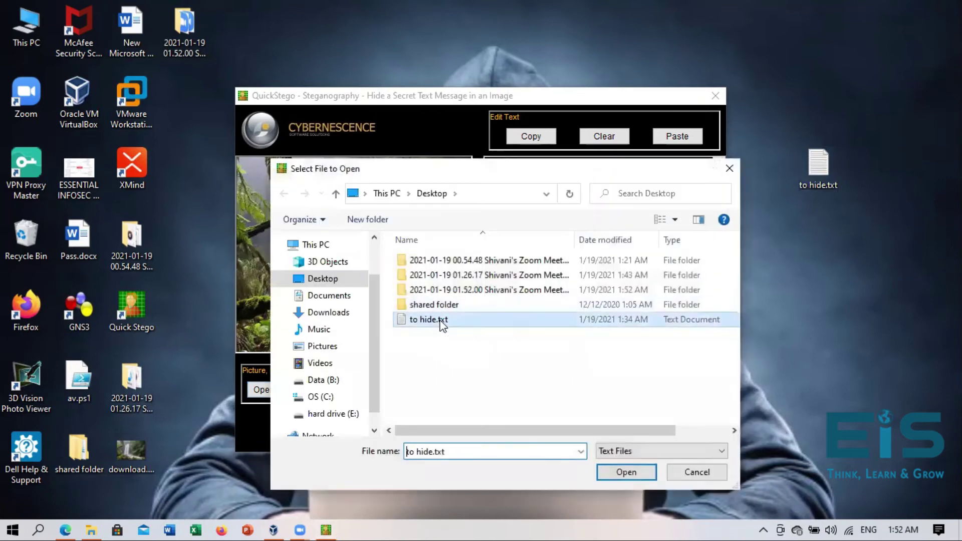
pyautogui.click(621, 473)
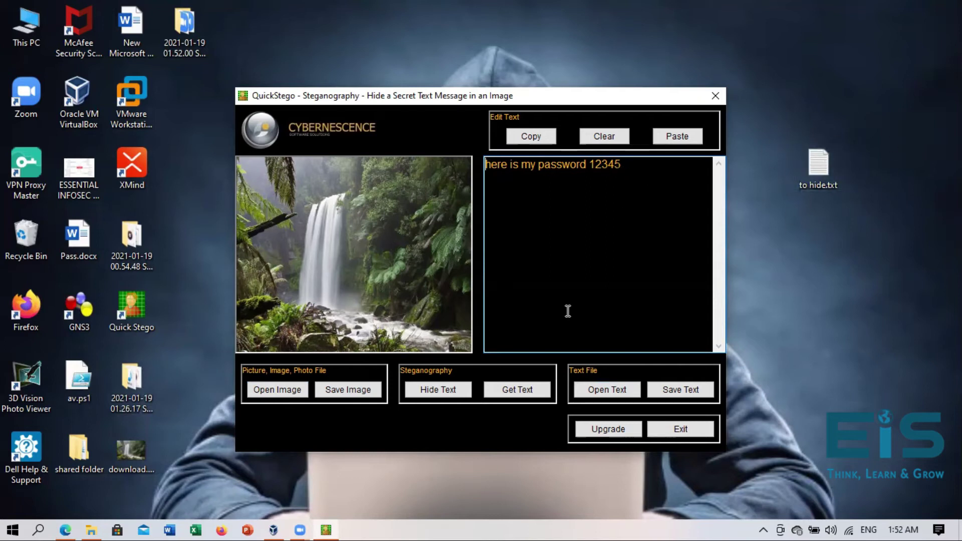
# - Hide the password message in the waterfall image and save it to the desktop as hiddenpicture.bmp
pyautogui.click(444, 392)
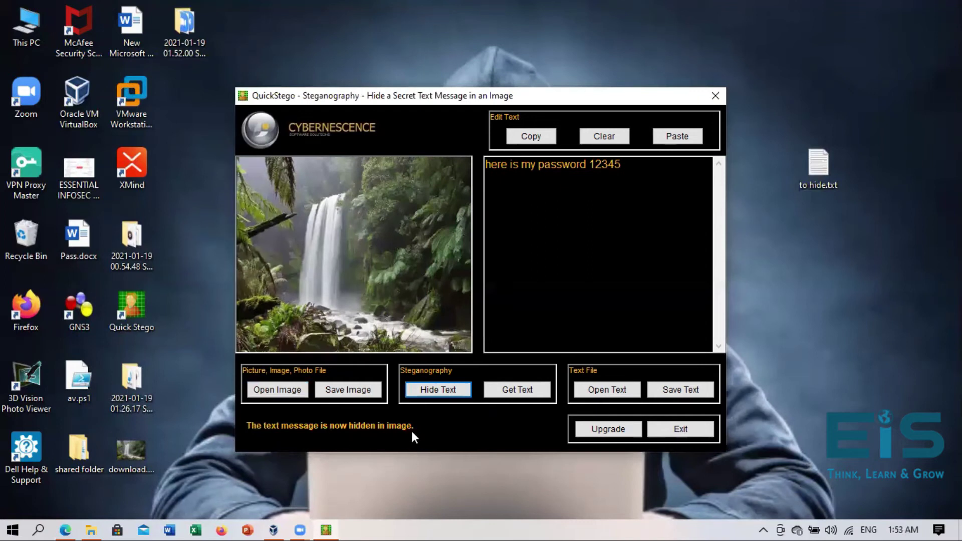
pyautogui.click(358, 390)
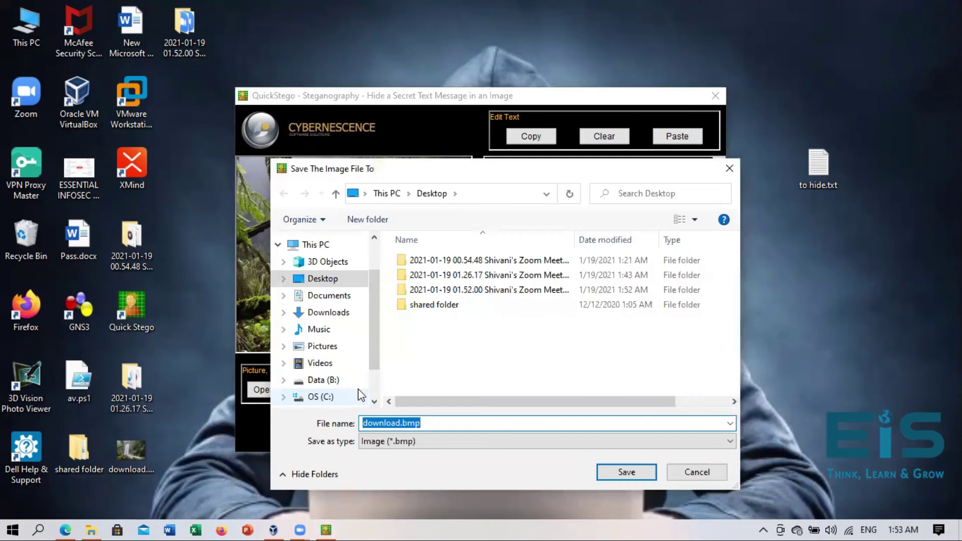
pyautogui.press('BackSpace')
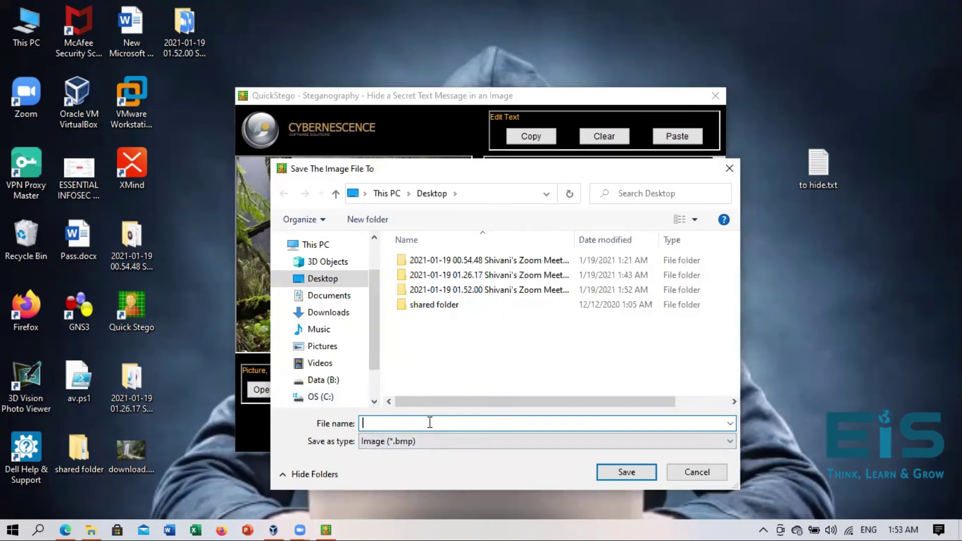
pyautogui.write('hiddenpicture')
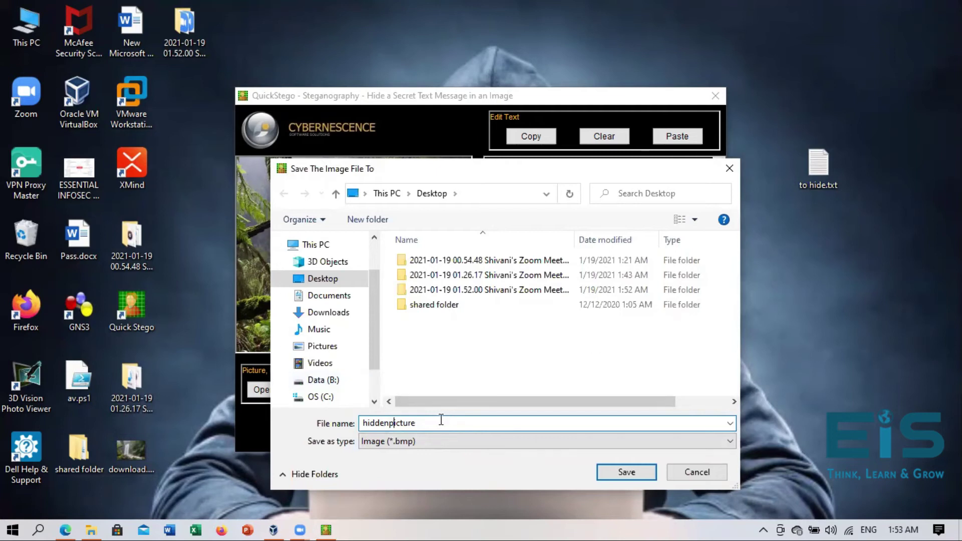
pyautogui.click(621, 473)
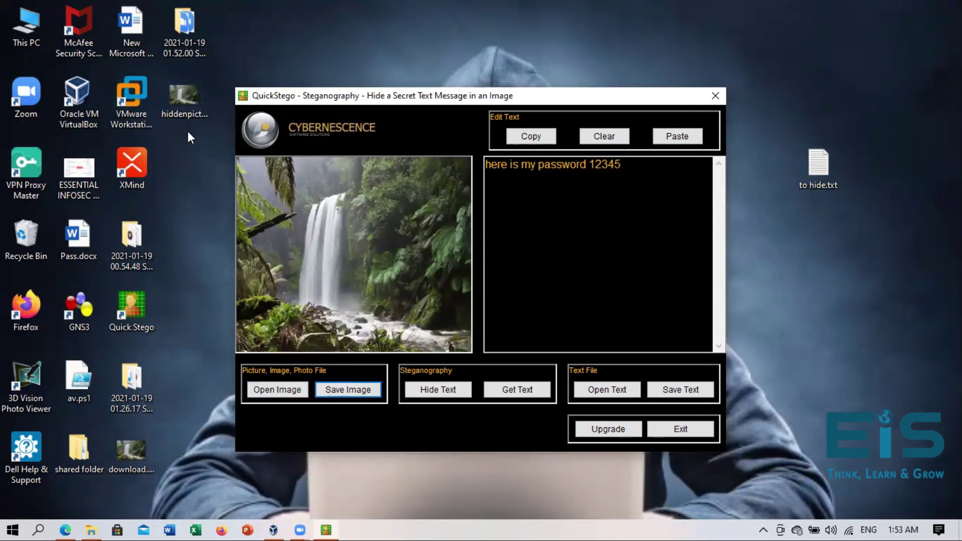
# - Exit QuickStego, check hiddenpicture.bmp on the desktop, and relaunch Quick Stego fresh
pyautogui.click(680, 429)
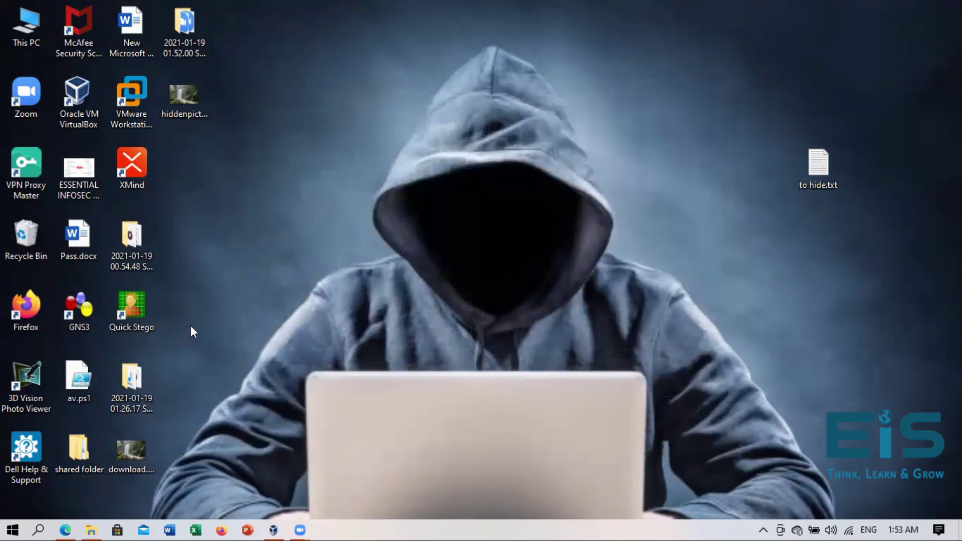
pyautogui.click(179, 102)
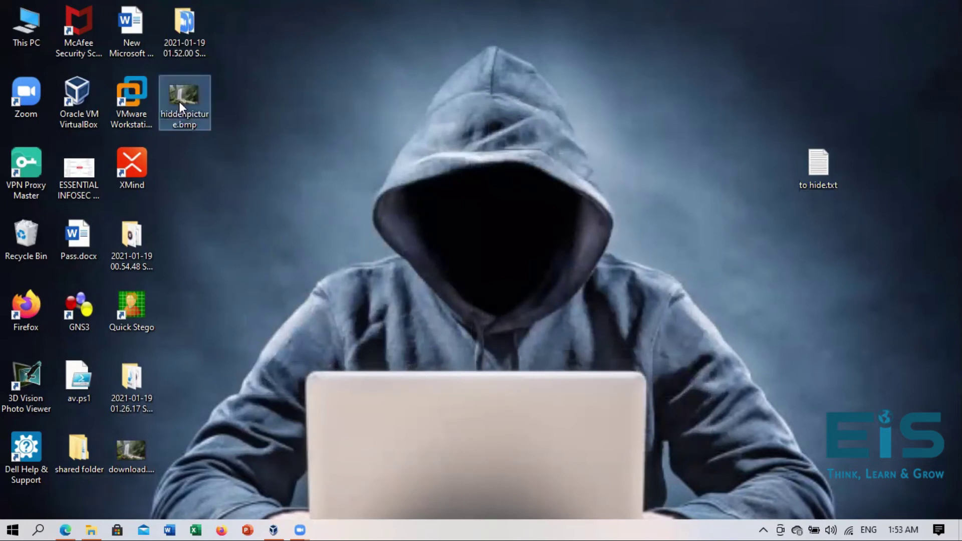
pyautogui.moveTo(179, 102)
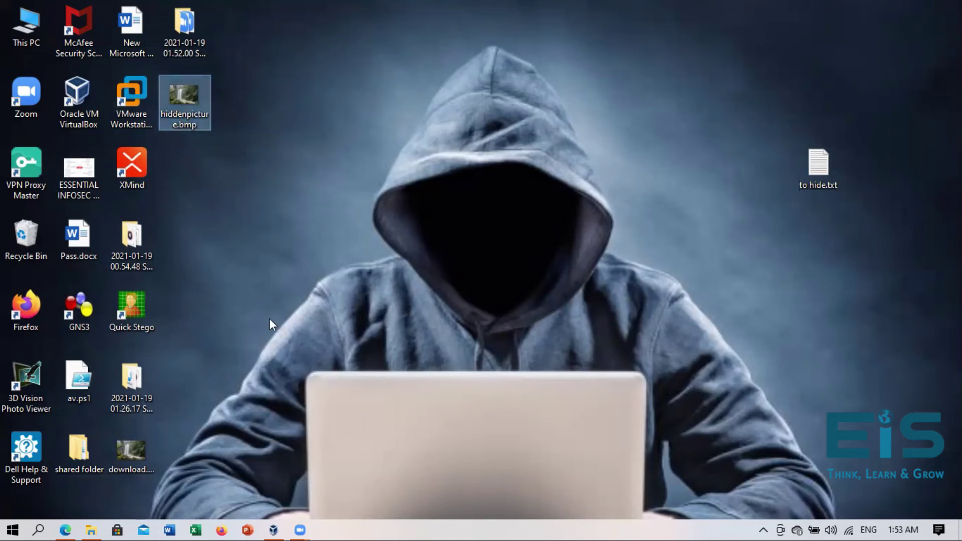
pyautogui.doubleClick(141, 310)
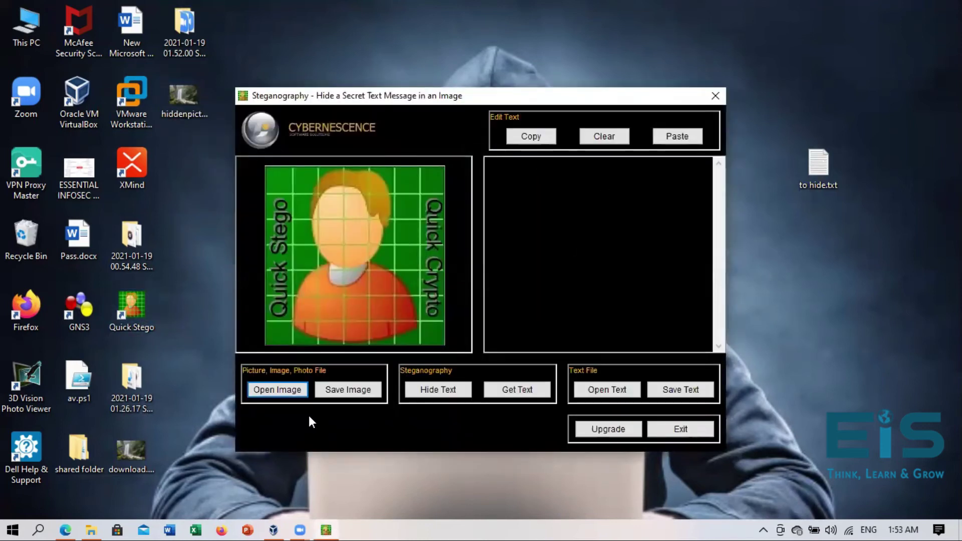
# - Open hiddenpicture.bmp from the Desktop and select the recovered password message text
pyautogui.click(301, 391)
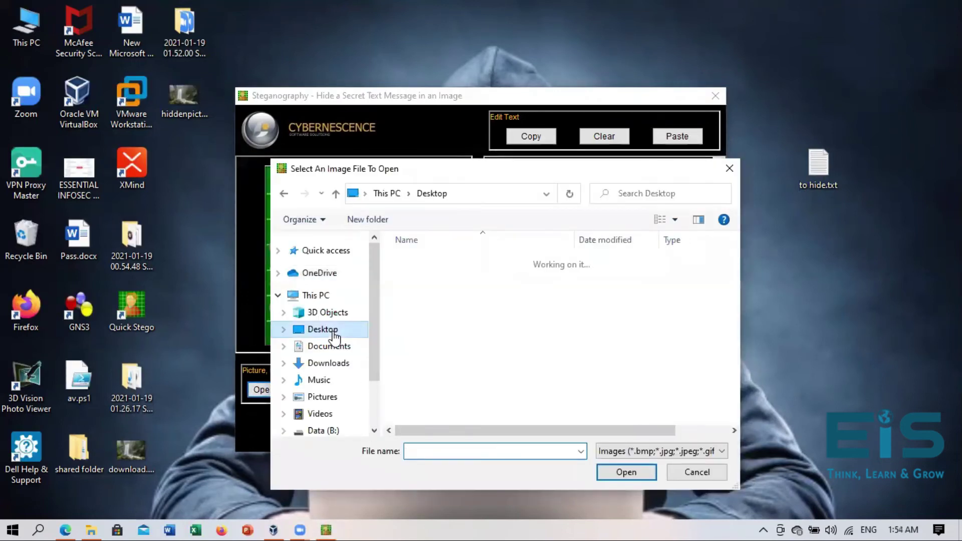
pyautogui.click(464, 340)
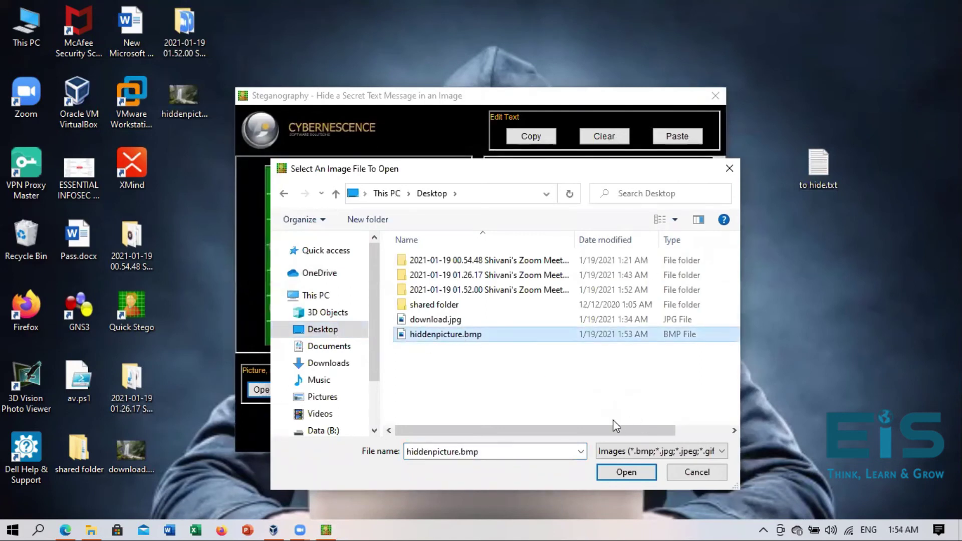
pyautogui.click(626, 472)
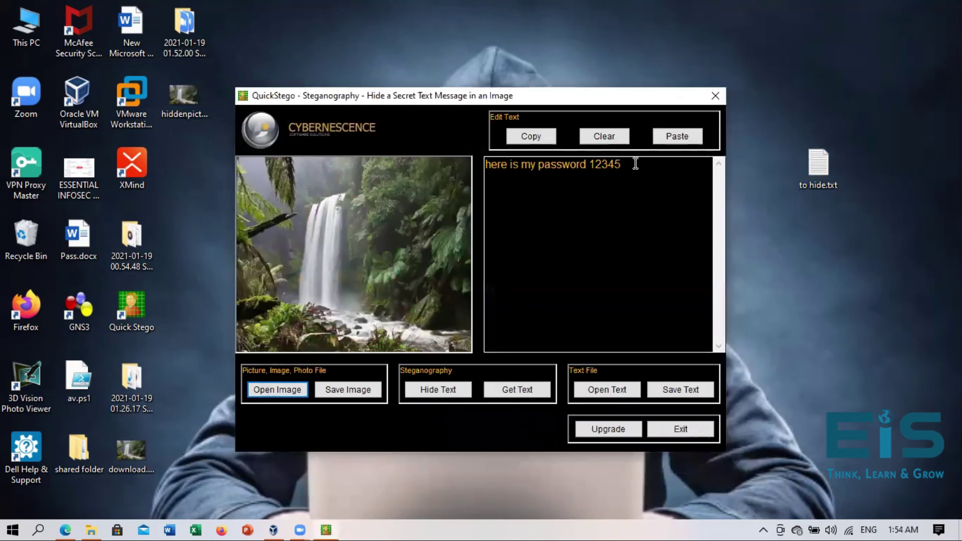
pyautogui.moveTo(635, 164); pyautogui.dragTo(486, 152)
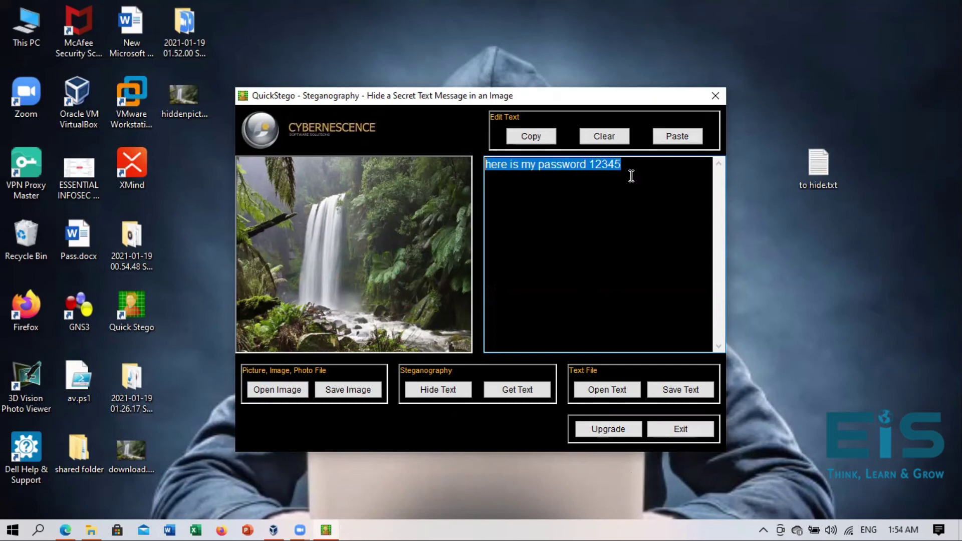
# - Replace the message with 'thanks... I have got the password' and hide it in the image
pyautogui.press('Delete')
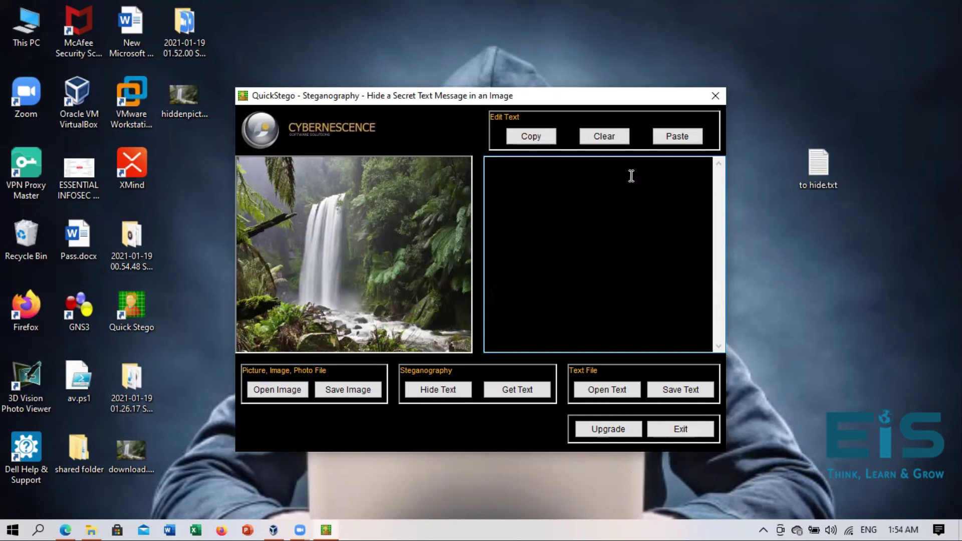
pyautogui.write('thanks... I ha')
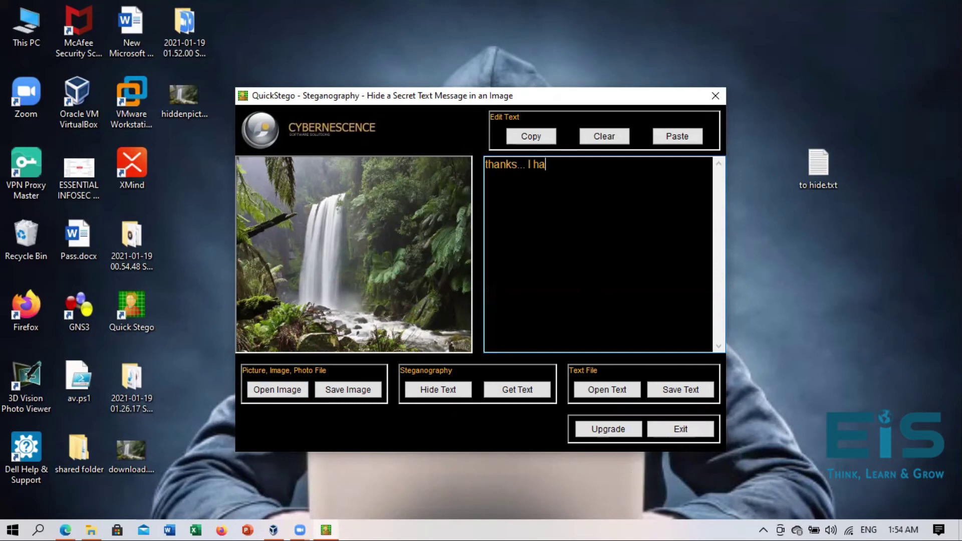
pyautogui.write('ve got the passwor')
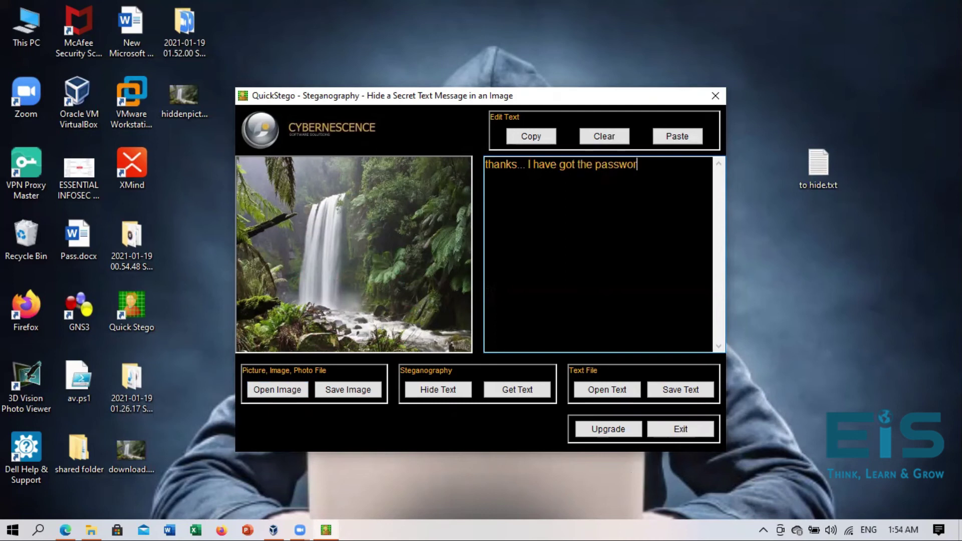
pyautogui.write('d')
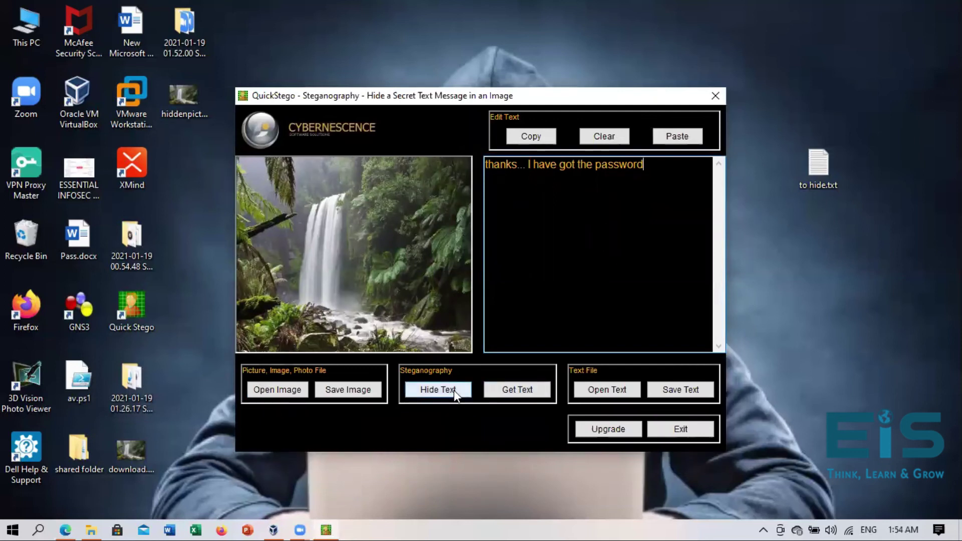
pyautogui.click(433, 392)
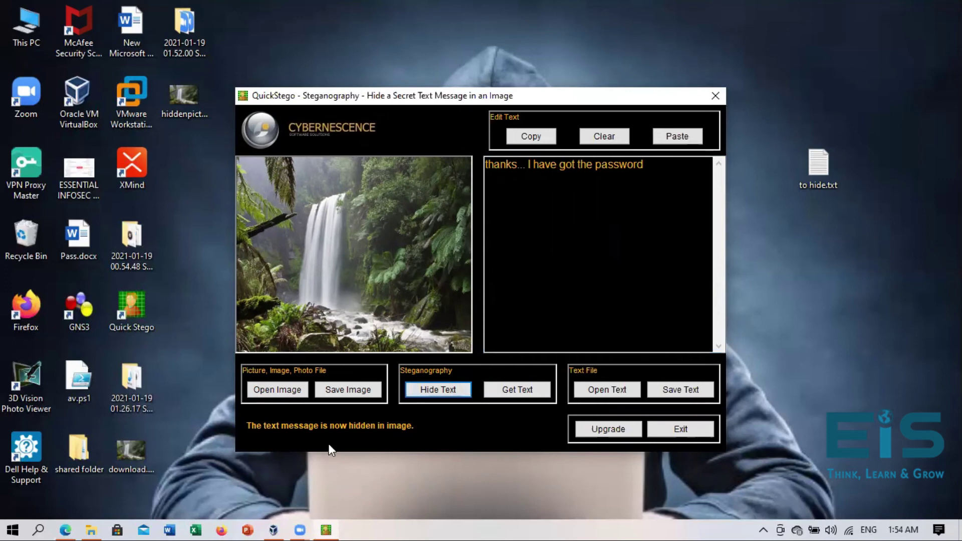
# - Save the image with the hidden reply to the desktop under the file name 'reply'
pyautogui.click(344, 393)
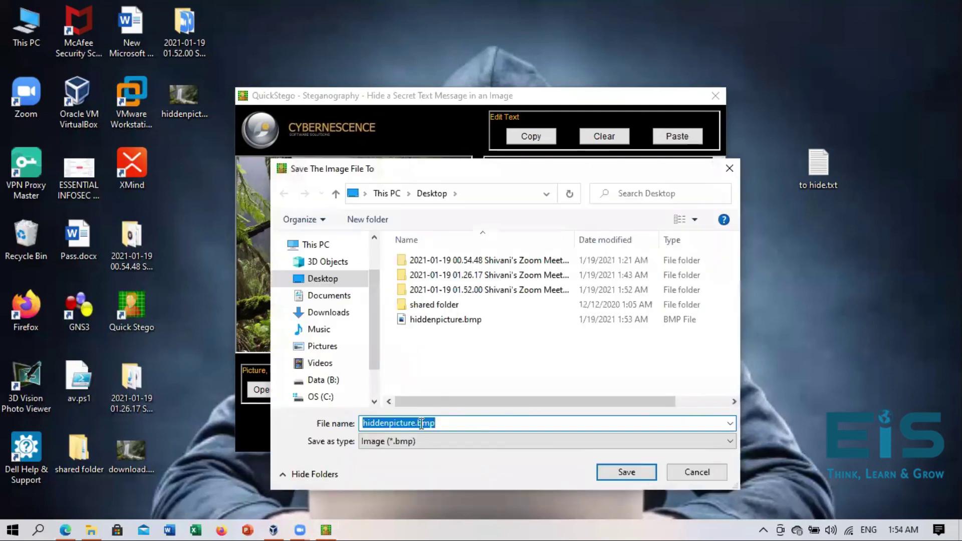
pyautogui.press('BackSpace')
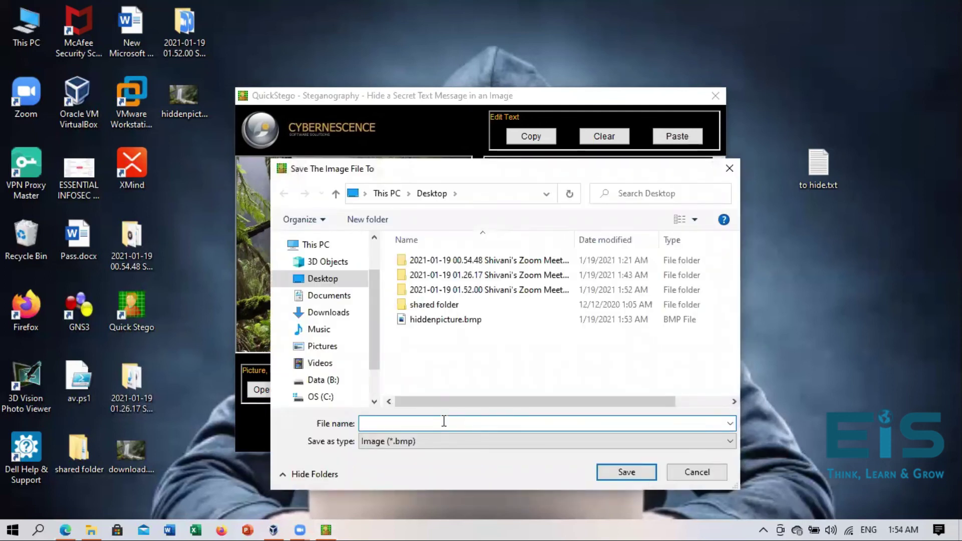
pyautogui.write('reply')
pyautogui.click(607, 476)
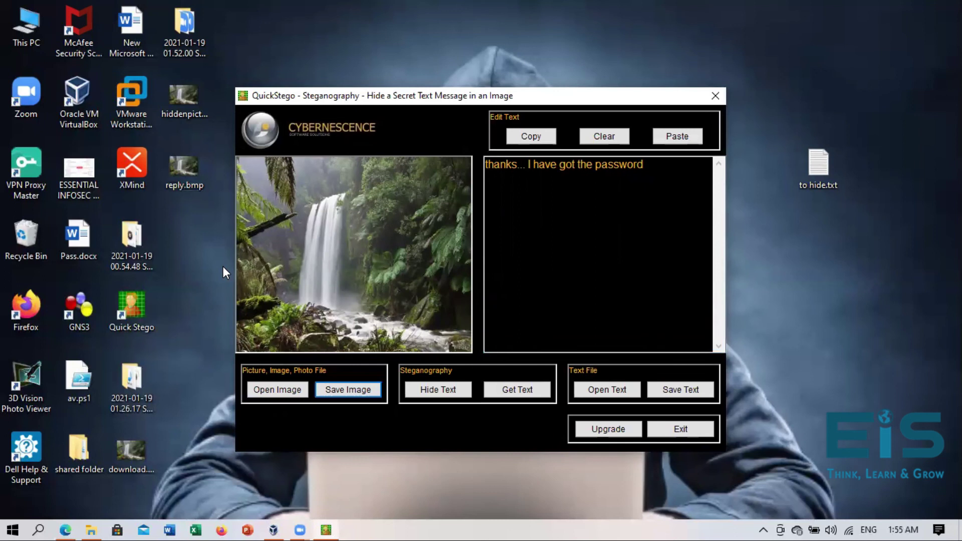
# - Exit QuickStego, relaunch it, and open reply.bmp from the Desktop to recover the reply
pyautogui.click(675, 431)
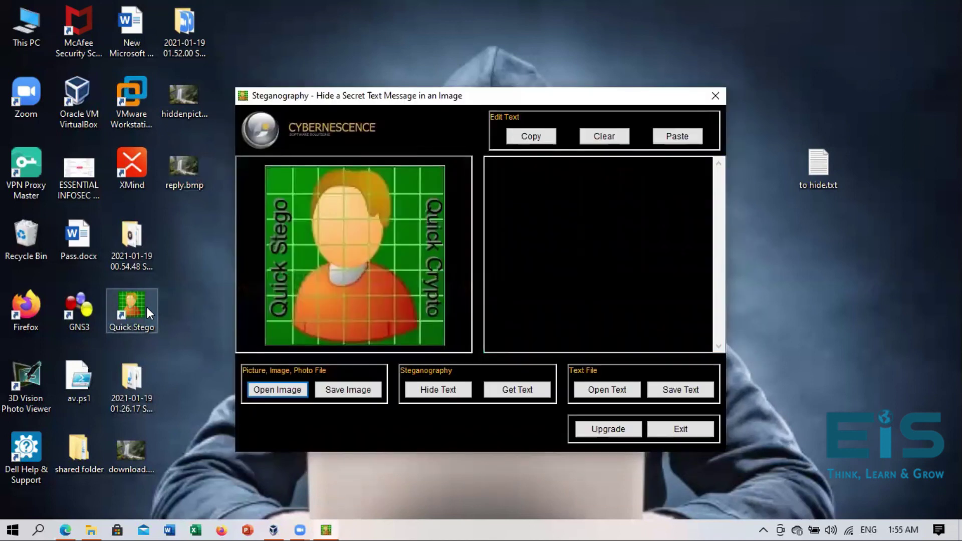
pyautogui.click(292, 392)
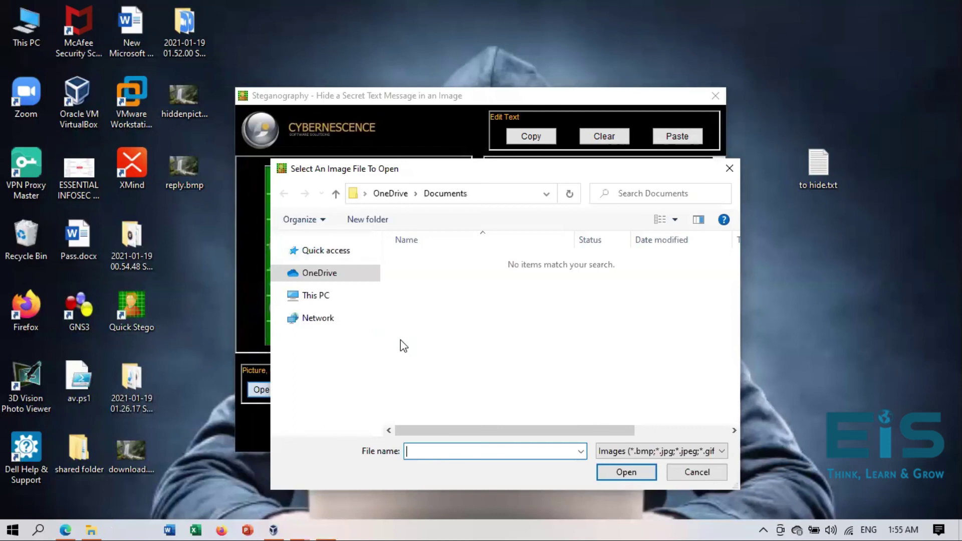
pyautogui.click(331, 330)
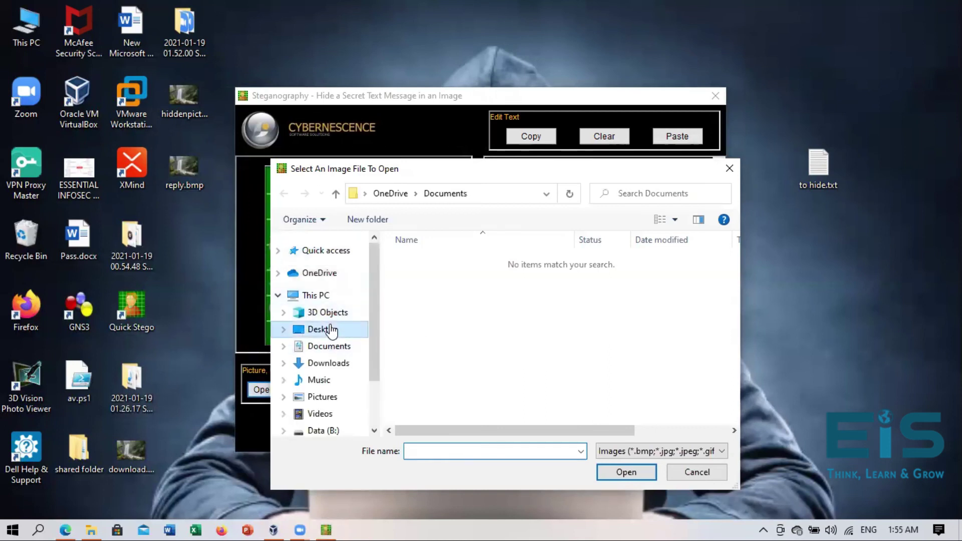
pyautogui.click(429, 351)
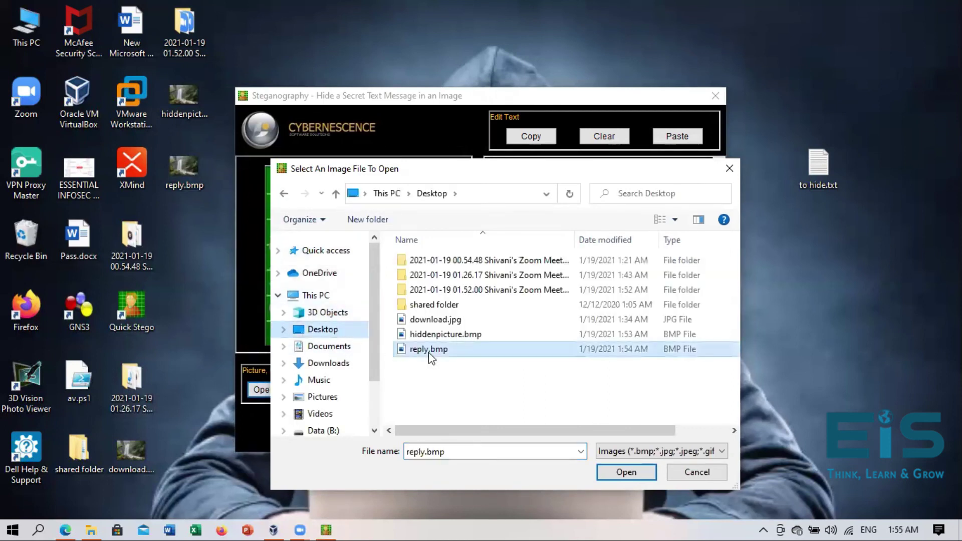
pyautogui.click(625, 472)
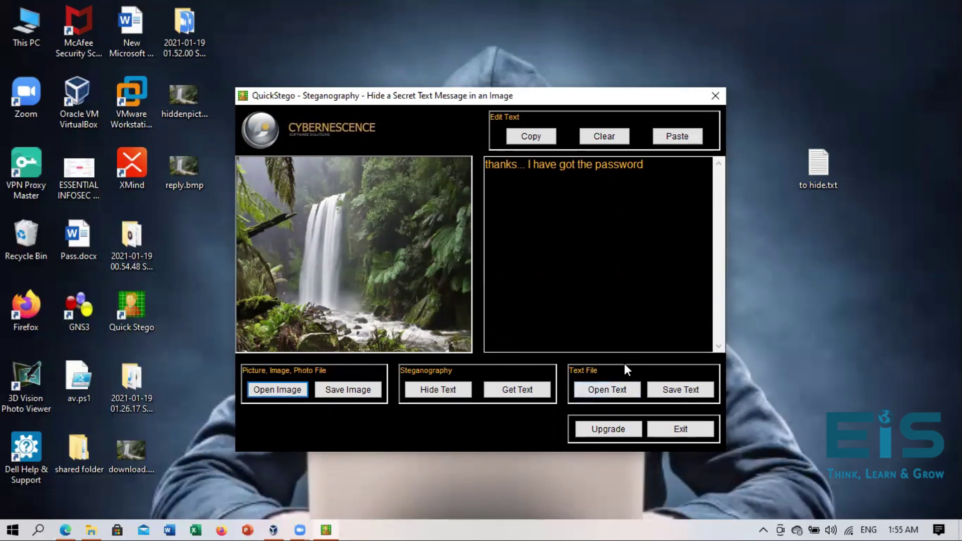
# - Exit QuickStego, leaving hiddenpicture.bmp, reply.bmp and to hide.txt visible on the desktop
pyautogui.click(681, 429)
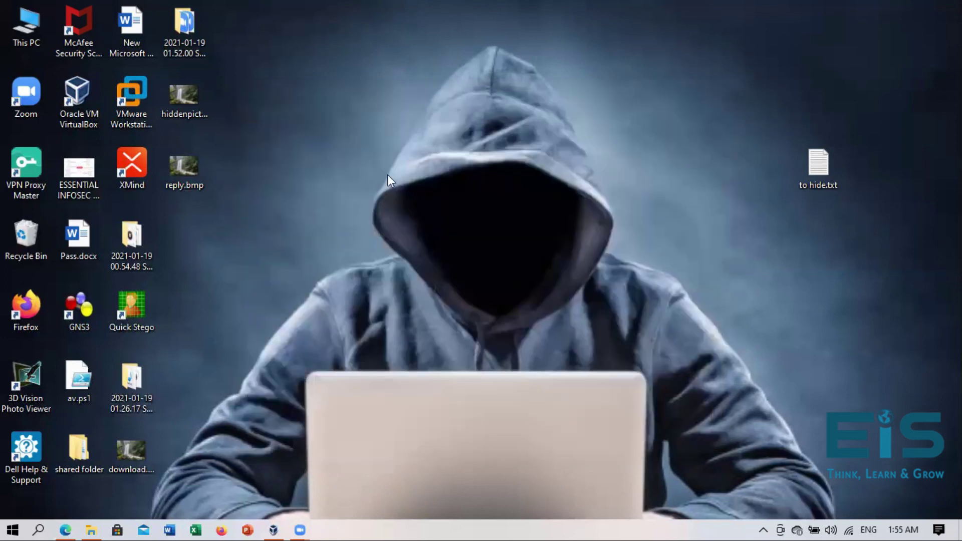